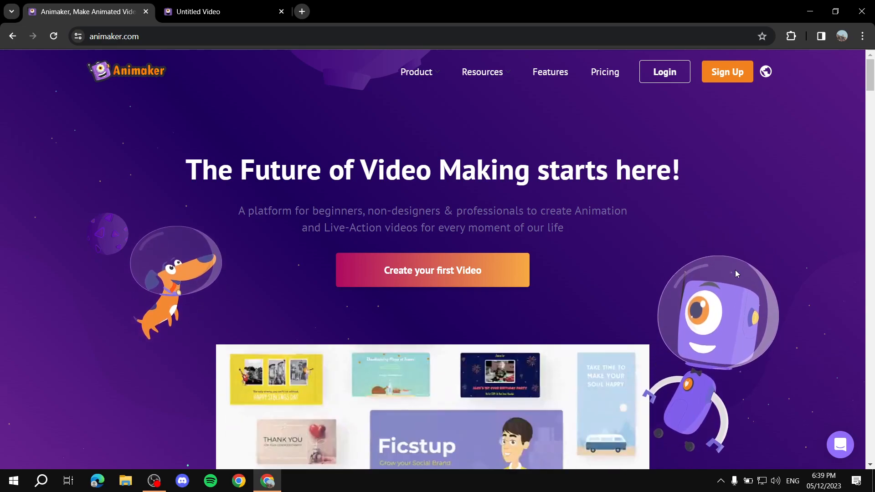
- Open Animaker's Features page and review the template, asset library and Character Builder sections
{"action": "left_click", "coordinate": [552, 76]}
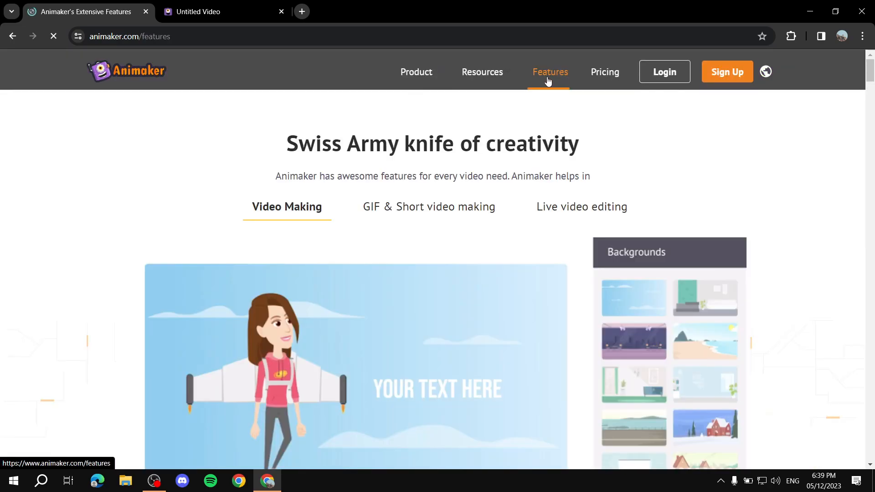
{"action": "scroll", "coordinate": [816, 206], "scroll_direction": "down", "scroll_amount": 1}
{"action": "scroll", "coordinate": [422, 260], "scroll_direction": "down", "scroll_amount": 5}
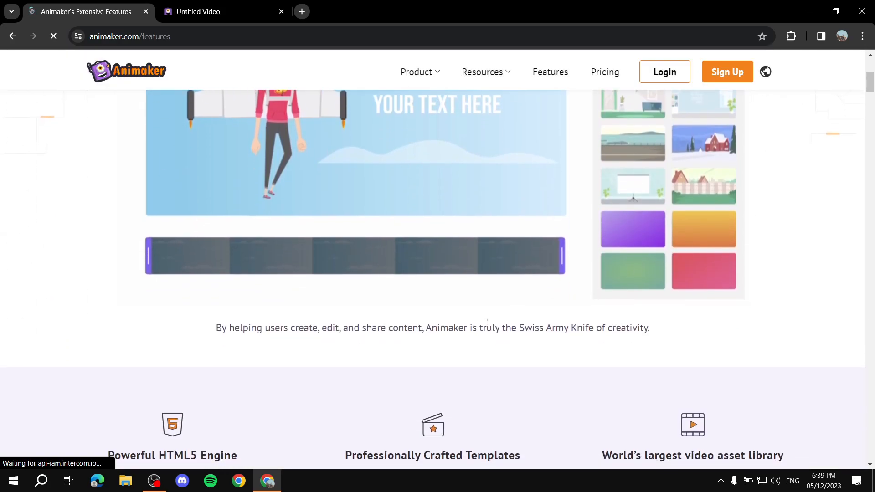
{"action": "scroll", "coordinate": [399, 262], "scroll_direction": "down", "scroll_amount": 5}
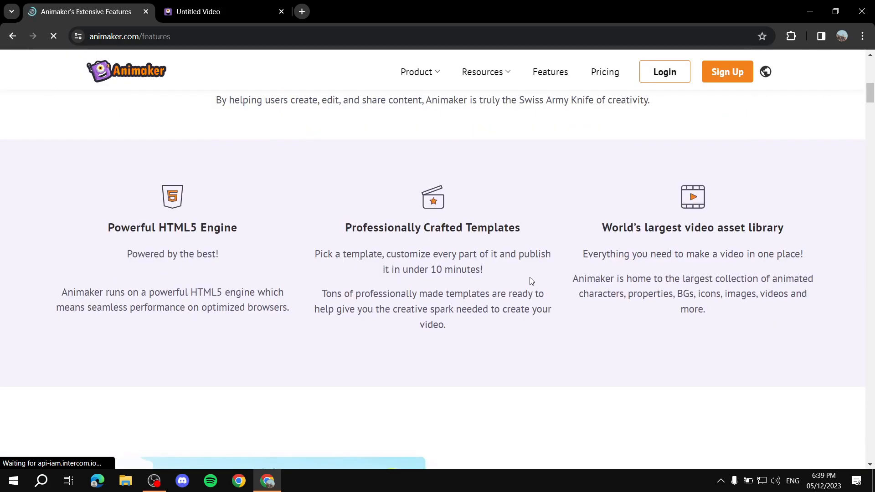
{"action": "scroll", "coordinate": [537, 275], "scroll_direction": "down", "scroll_amount": 5}
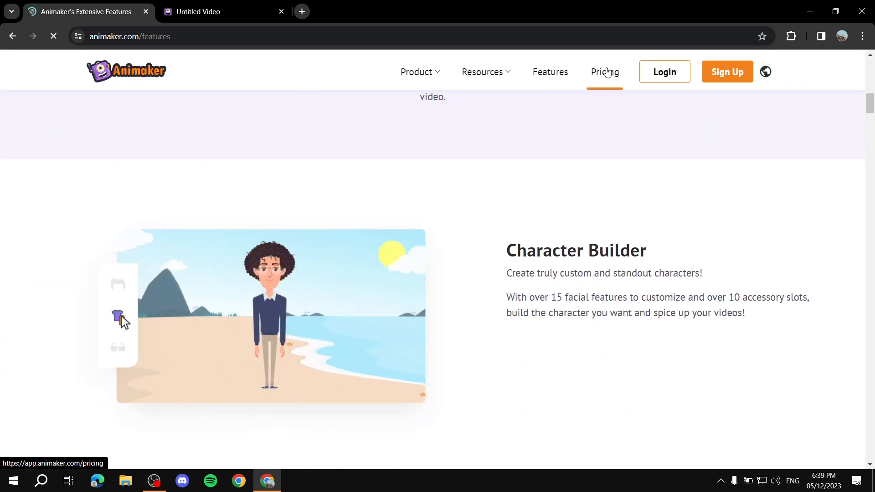
- Open the Pricing page and review the annual plan cards down to the plan comparison table
{"action": "left_click", "coordinate": [606, 73]}
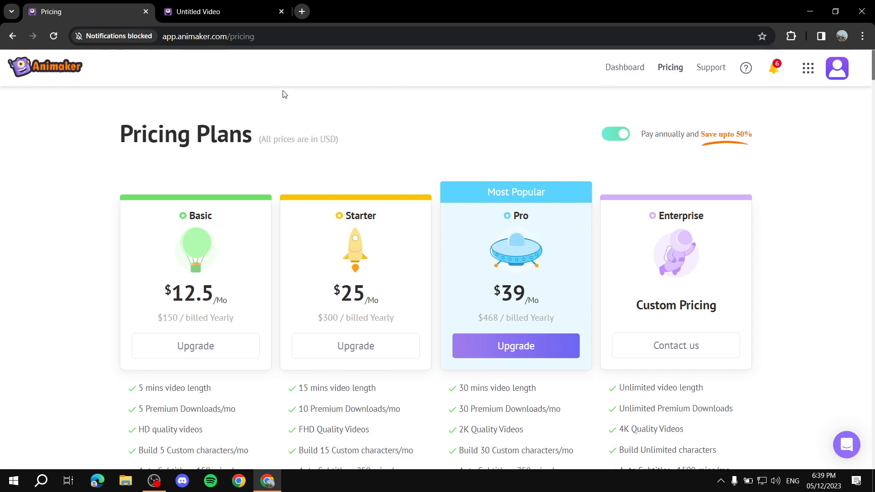
{"action": "left_click_drag", "start_coordinate": [123, 140], "coordinate": [369, 144]}
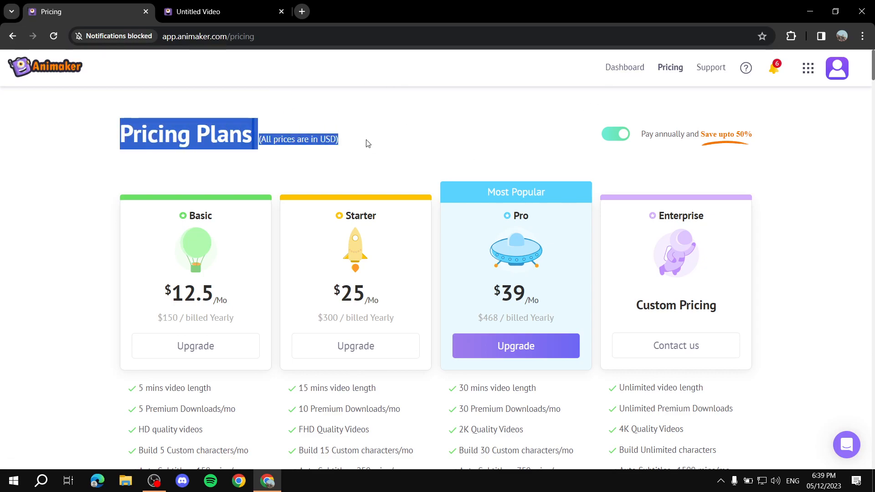
{"action": "left_click", "coordinate": [368, 144]}
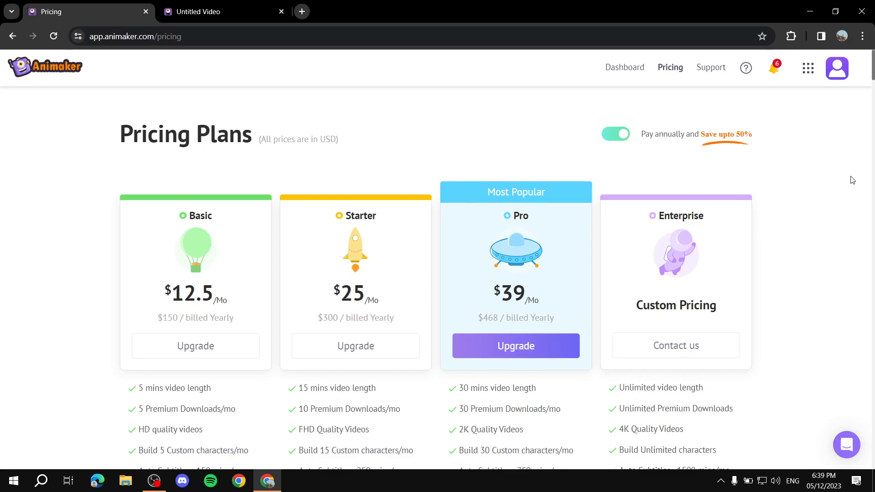
{"action": "scroll", "coordinate": [851, 180], "scroll_direction": "down", "scroll_amount": 12}
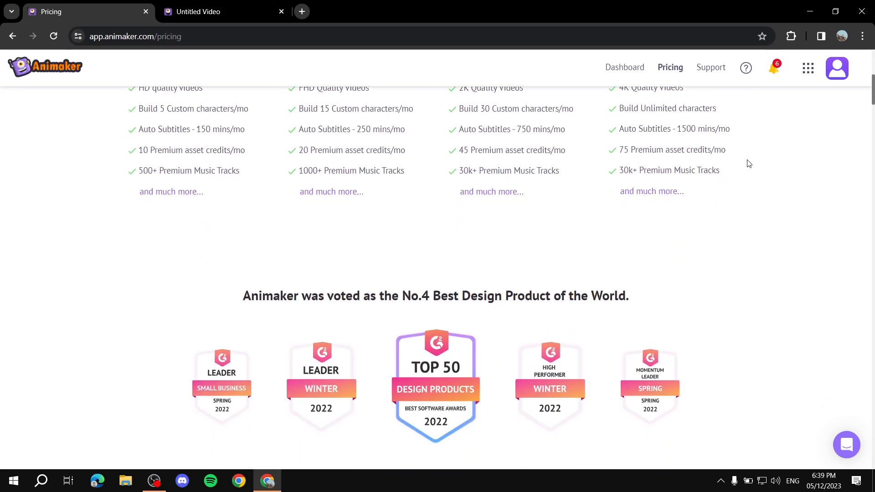
{"action": "scroll", "coordinate": [752, 163], "scroll_direction": "down", "scroll_amount": 3}
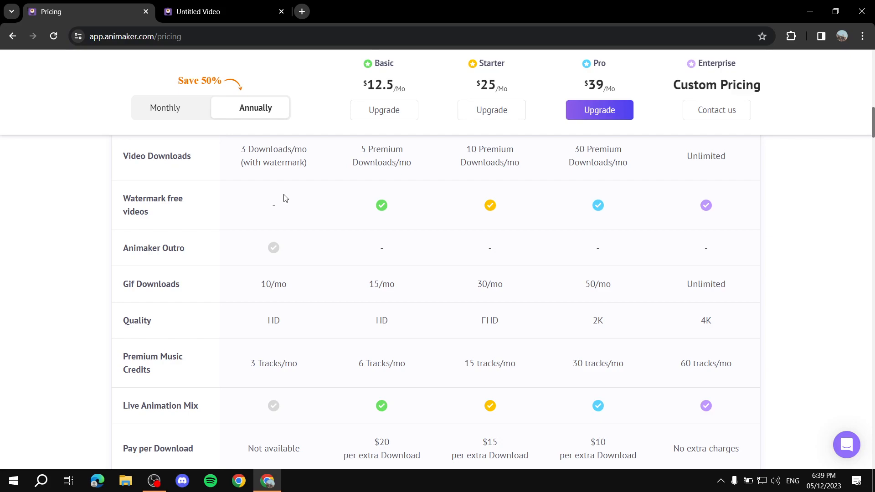
- Examine the Free plan's download allowance and other features in the plan comparison table, and return to the plan cards
{"action": "scroll", "coordinate": [283, 198], "scroll_direction": "up", "scroll_amount": 3}
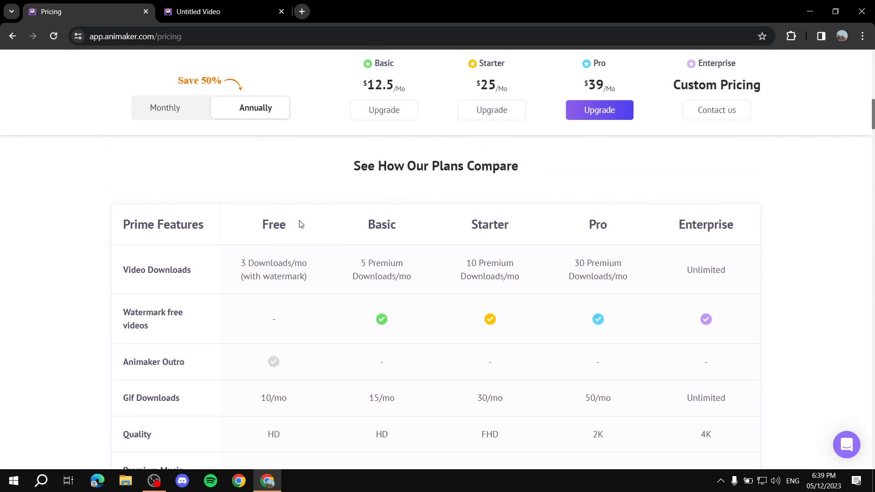
{"action": "scroll", "coordinate": [300, 224], "scroll_direction": "down", "scroll_amount": 1}
{"action": "left_click_drag", "start_coordinate": [230, 211], "coordinate": [324, 207]}
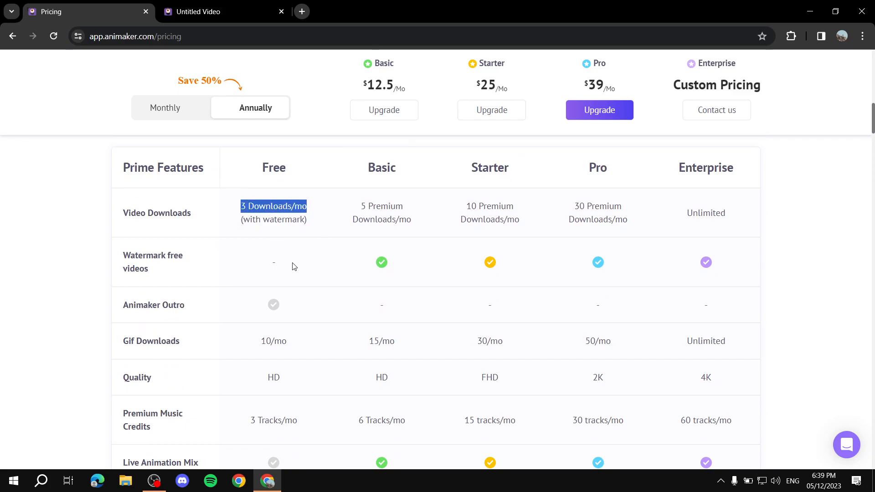
{"action": "scroll", "coordinate": [301, 246], "scroll_direction": "down", "scroll_amount": 1}
{"action": "left_click", "coordinate": [302, 229]}
{"action": "scroll", "coordinate": [332, 244], "scroll_direction": "down", "scroll_amount": 1}
{"action": "scroll", "coordinate": [333, 241], "scroll_direction": "down", "scroll_amount": 2}
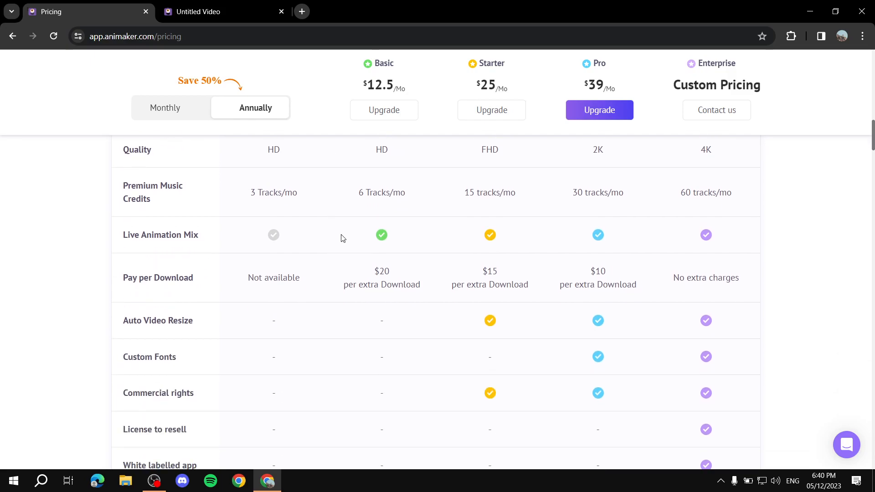
{"action": "scroll", "coordinate": [333, 309], "scroll_direction": "down", "scroll_amount": 5}
{"action": "scroll", "coordinate": [324, 333], "scroll_direction": "up", "scroll_amount": 1}
{"action": "scroll", "coordinate": [326, 323], "scroll_direction": "up", "scroll_amount": 15}
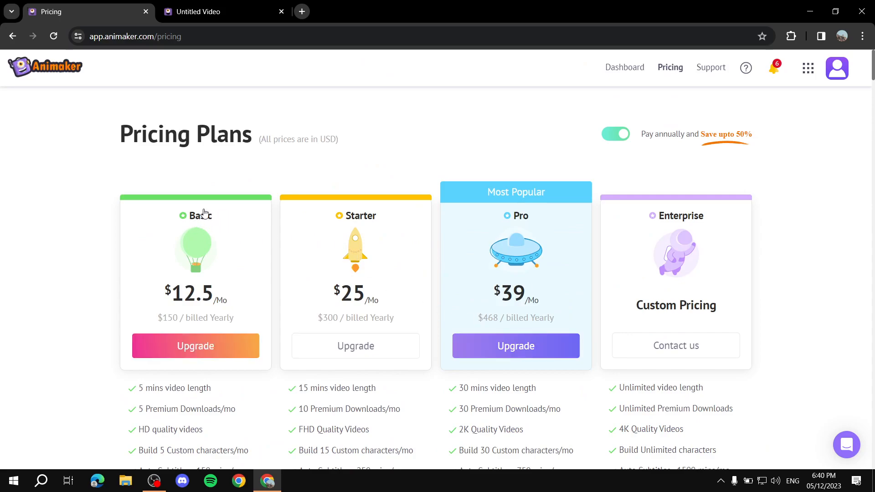
- Turn off annual payment to view monthly prices, and review the features listed for each plan
{"action": "left_click", "coordinate": [615, 134]}
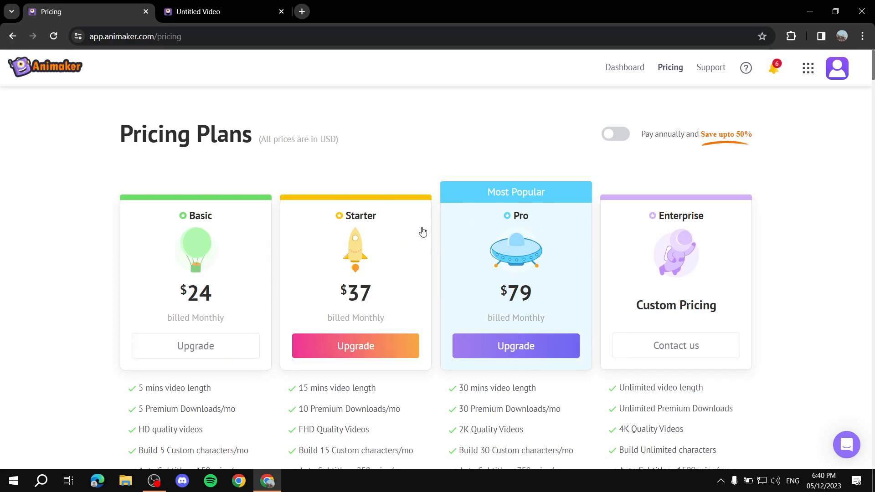
{"action": "scroll", "coordinate": [535, 276], "scroll_direction": "down", "scroll_amount": 2}
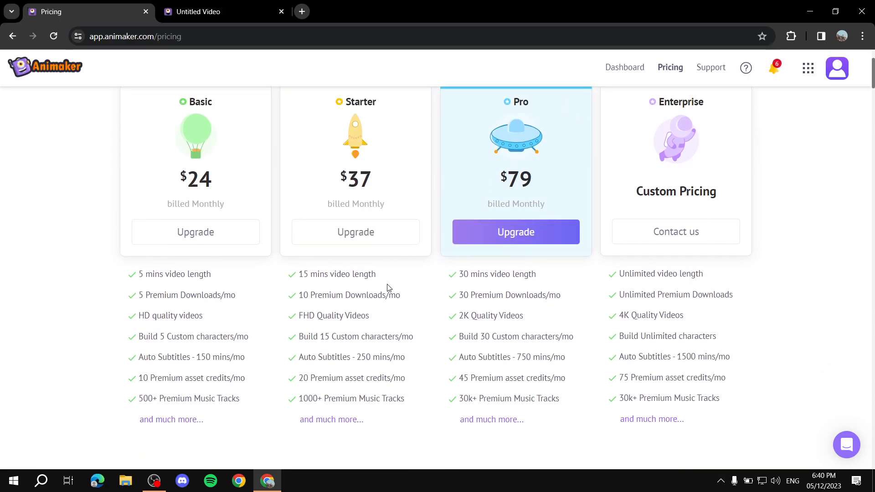
{"action": "scroll", "coordinate": [396, 281], "scroll_direction": "down", "scroll_amount": 15}
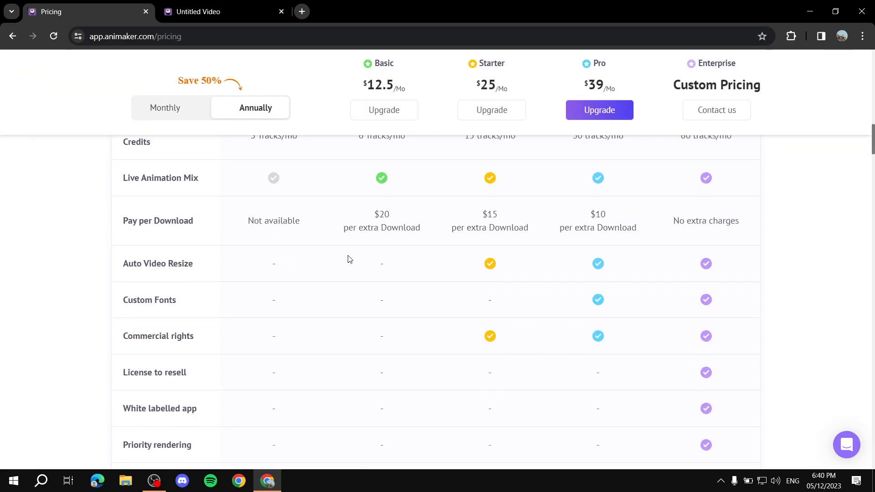
- Compare the paid plans' video quality, watermark and download entries in the plan comparison table
{"action": "scroll", "coordinate": [453, 194], "scroll_direction": "up", "scroll_amount": 4}
{"action": "scroll", "coordinate": [542, 228], "scroll_direction": "down", "scroll_amount": 4}
{"action": "scroll", "coordinate": [501, 246], "scroll_direction": "up", "scroll_amount": 5}
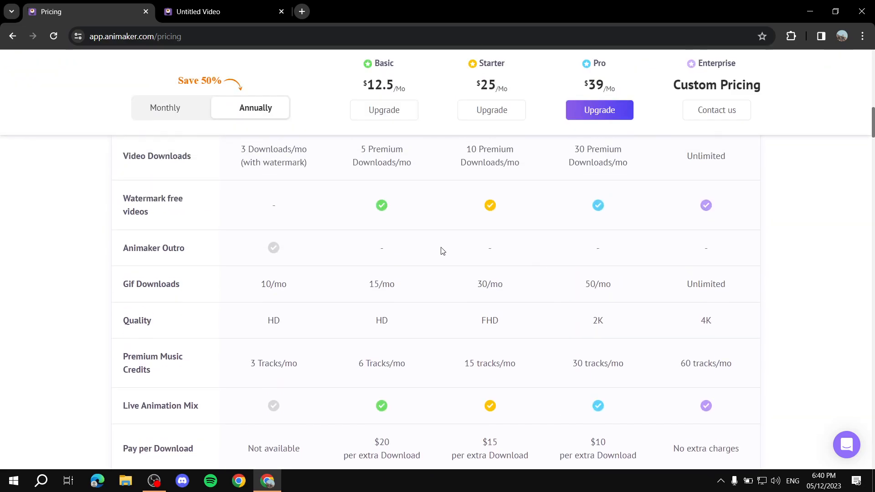
{"action": "scroll", "coordinate": [488, 225], "scroll_direction": "up", "scroll_amount": 3}
{"action": "scroll", "coordinate": [438, 219], "scroll_direction": "down", "scroll_amount": 5}
{"action": "scroll", "coordinate": [470, 228], "scroll_direction": "up", "scroll_amount": 2}
{"action": "scroll", "coordinate": [489, 209], "scroll_direction": "down", "scroll_amount": 2}
{"action": "left_click_drag", "start_coordinate": [475, 206], "coordinate": [512, 207]}
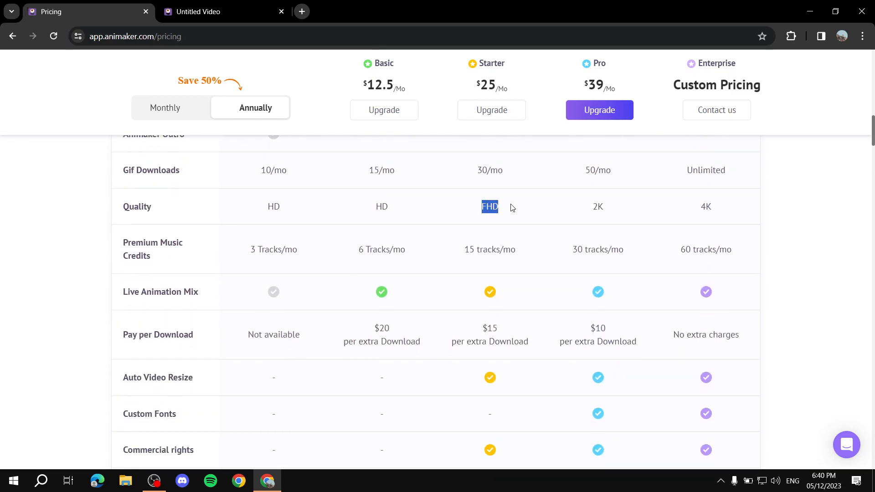
{"action": "left_click", "coordinate": [525, 202]}
{"action": "scroll", "coordinate": [512, 203], "scroll_direction": "up", "scroll_amount": 3}
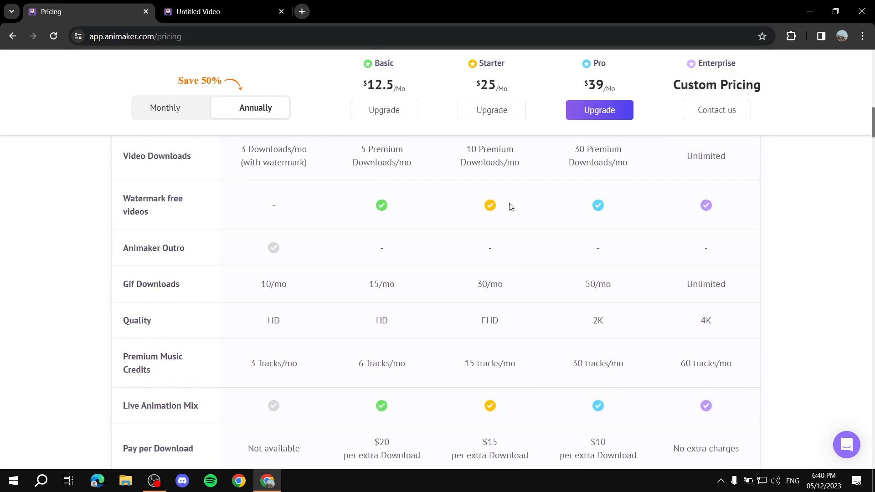
{"action": "scroll", "coordinate": [461, 219], "scroll_direction": "up", "scroll_amount": 6}
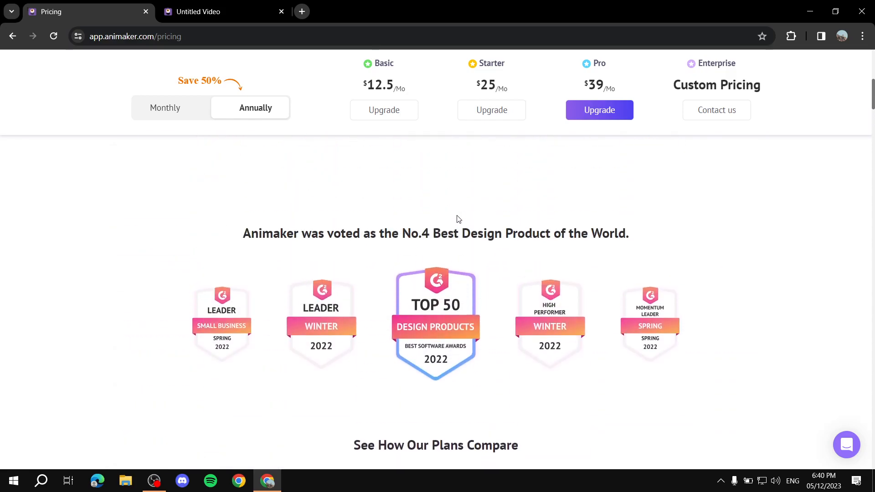
{"action": "scroll", "coordinate": [457, 219], "scroll_direction": "down", "scroll_amount": 5}
{"action": "scroll", "coordinate": [375, 287], "scroll_direction": "down", "scroll_amount": 3}
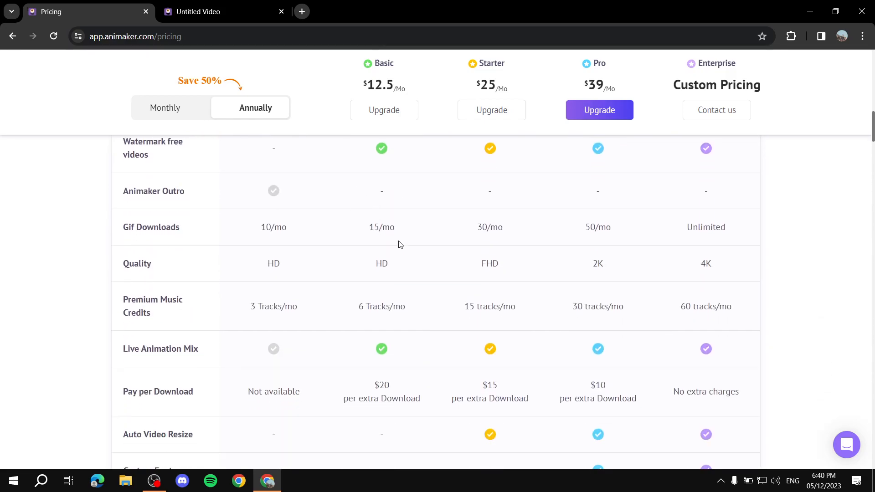
- Compare the video length limits on the Basic, Starter, Pro and Enterprise plan cards, and turn annual payment back on
{"action": "scroll", "coordinate": [401, 241], "scroll_direction": "up", "scroll_amount": 7}
{"action": "scroll", "coordinate": [399, 241], "scroll_direction": "up", "scroll_amount": 10}
{"action": "scroll", "coordinate": [365, 269], "scroll_direction": "down", "scroll_amount": 2}
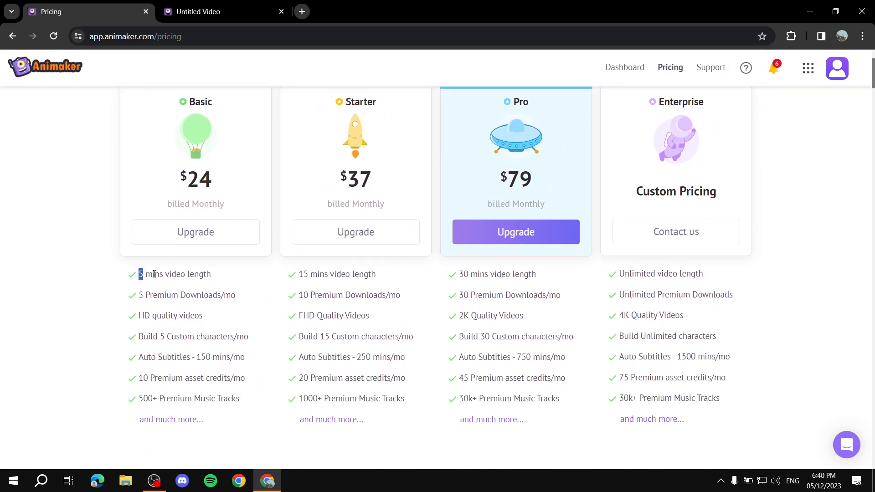
{"action": "left_click_drag", "start_coordinate": [144, 274], "coordinate": [239, 276]}
{"action": "left_click_drag", "start_coordinate": [294, 276], "coordinate": [549, 274]}
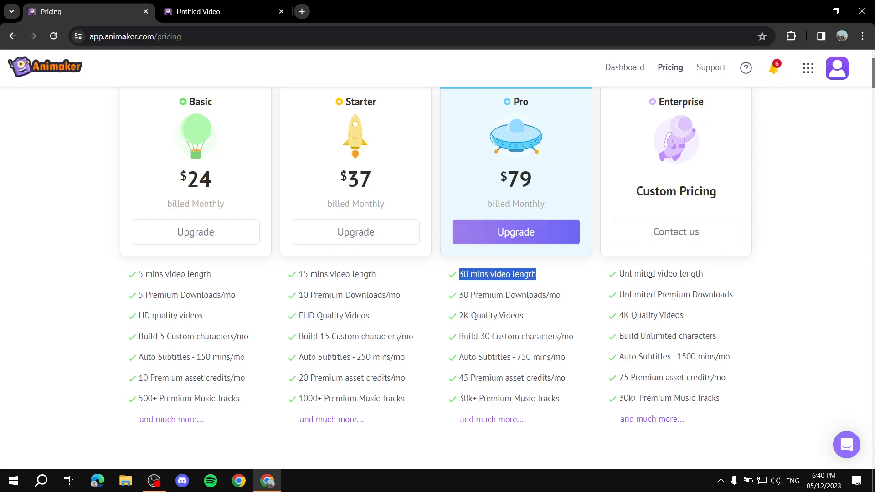
{"action": "left_click", "coordinate": [827, 221]}
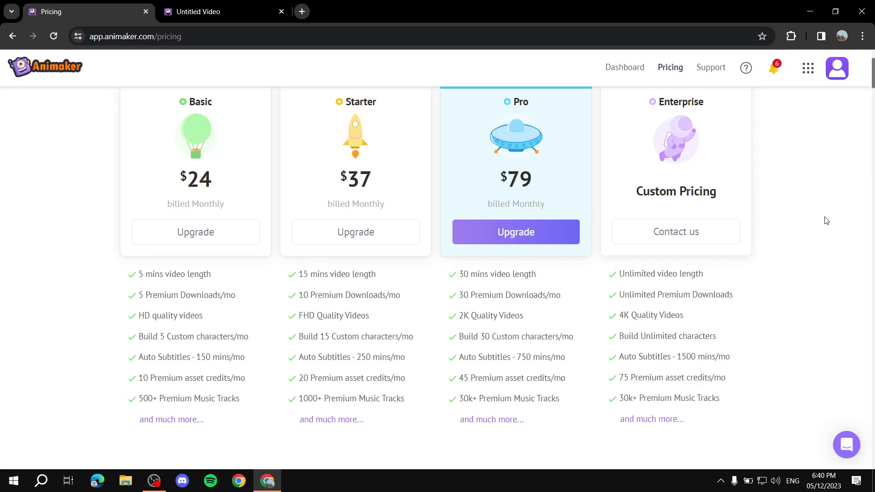
{"action": "scroll", "coordinate": [826, 221], "scroll_direction": "up", "scroll_amount": 3}
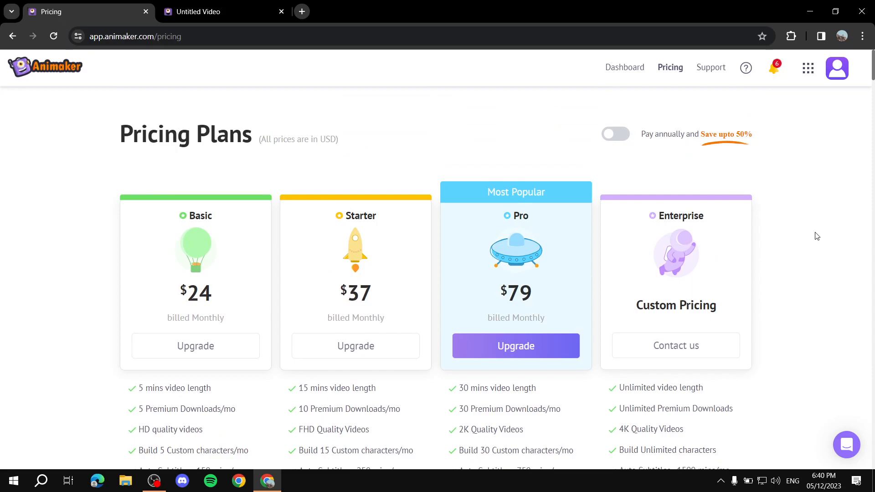
{"action": "left_click", "coordinate": [611, 135]}
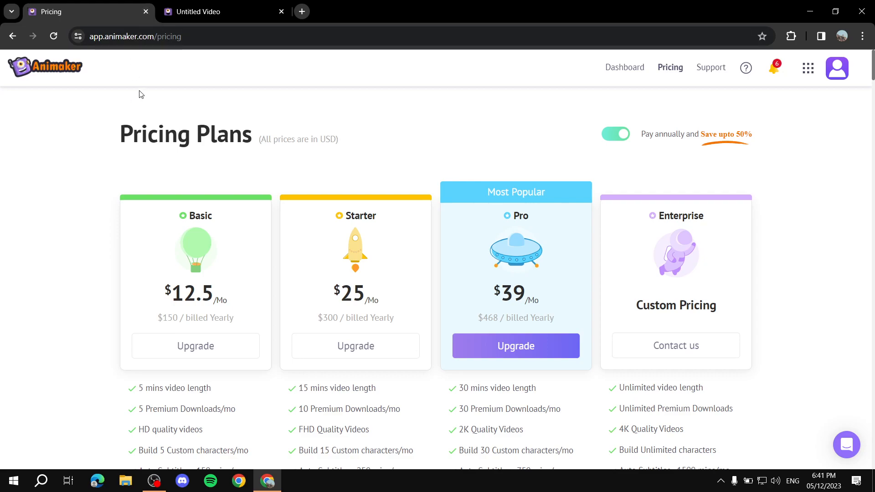
- Load the animaker.com home page, and close its browser tab to switch to the Untitled Video project
{"action": "left_click", "coordinate": [62, 74]}
{"action": "left_click_drag", "start_coordinate": [179, 37], "coordinate": [2, 36]}
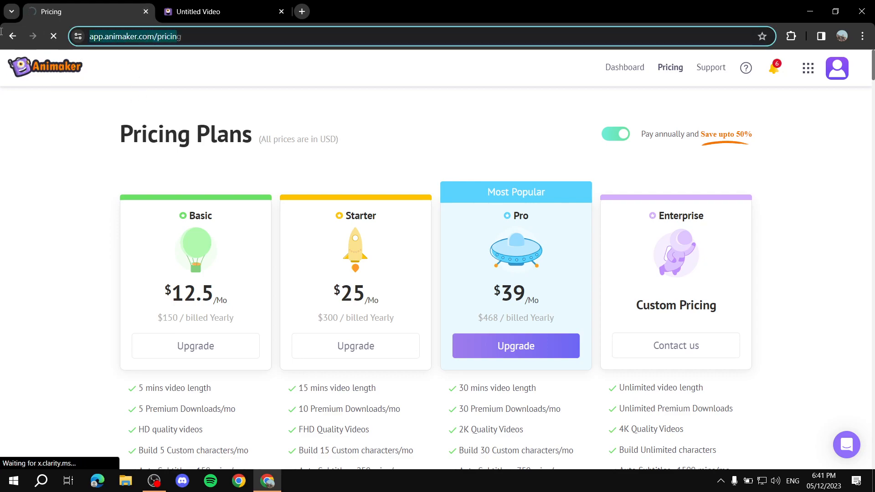
{"action": "type", "text": "anim"}
{"action": "key", "text": "ctrl+a"}
{"action": "key", "text": "BackSpace"}
{"action": "type", "text": "animaker.com"}
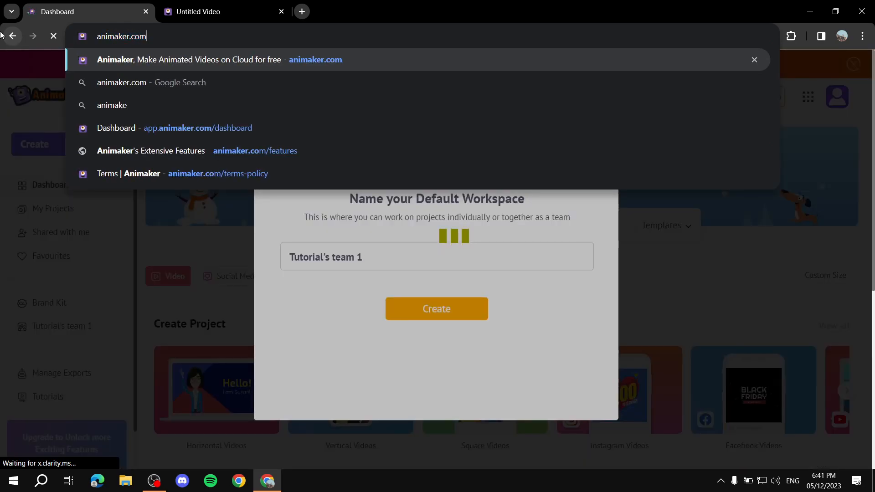
{"action": "key", "text": "Return"}
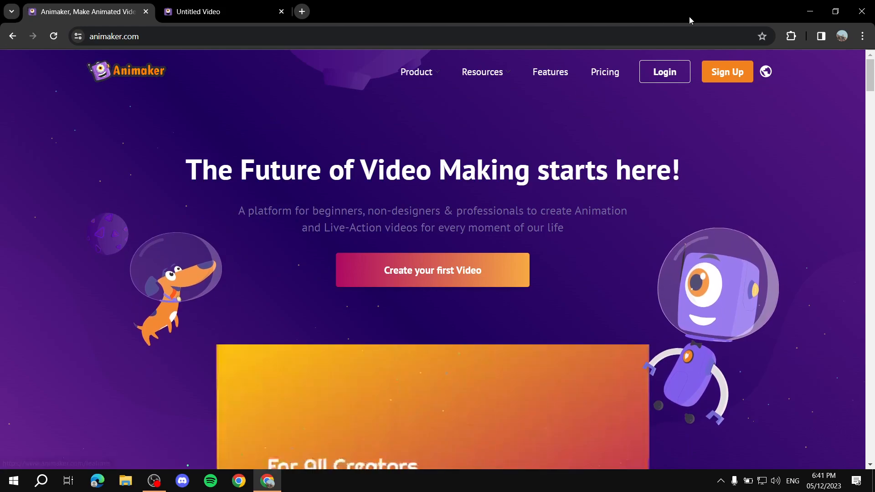
{"action": "left_click", "coordinate": [145, 12]}
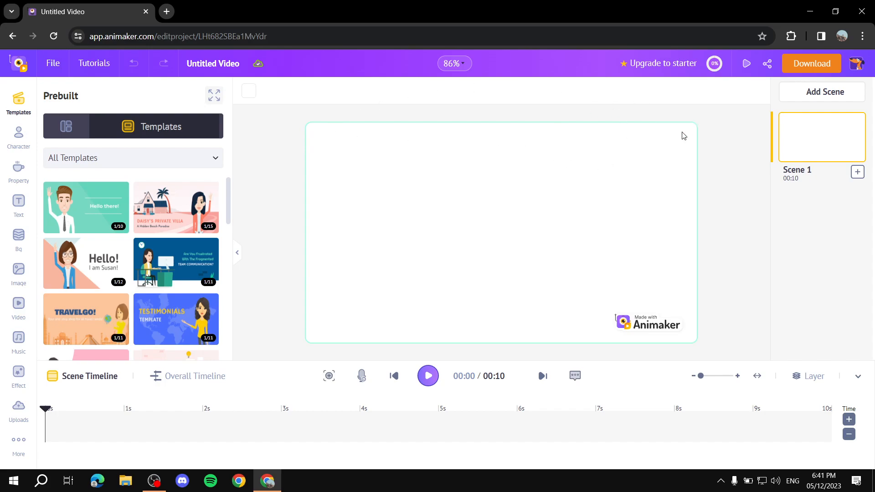
- Add a blank second scene after Scene 1 and delete it again
{"action": "mouse_move", "coordinate": [792, 143]}
{"action": "left_click", "coordinate": [858, 172]}
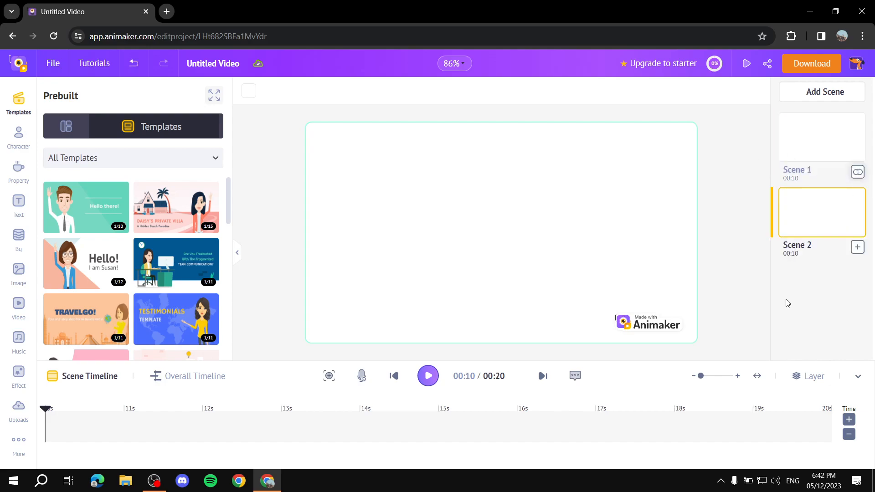
{"action": "left_click", "coordinate": [851, 232]}
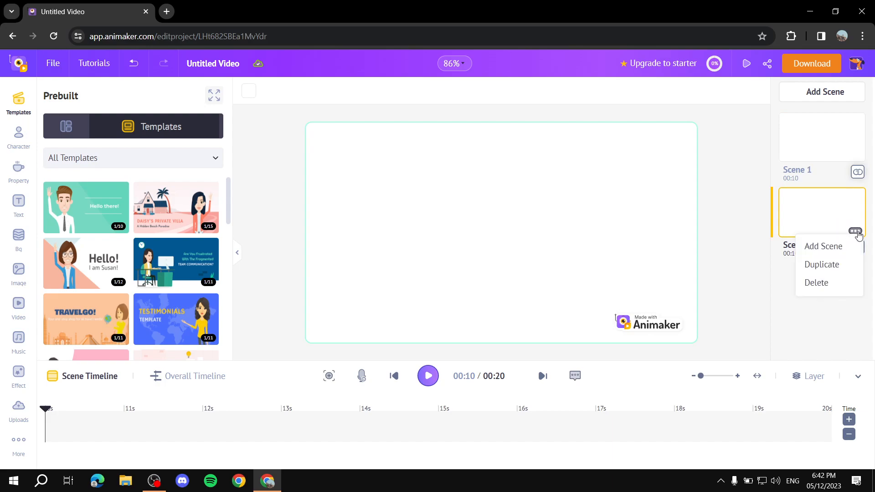
{"action": "left_click", "coordinate": [823, 284]}
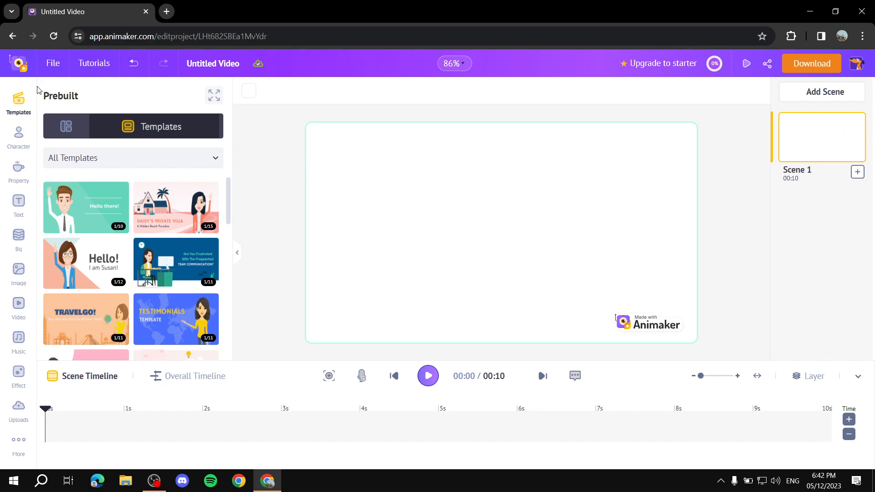
- Look through the editor's character, property and background asset libraries
{"action": "left_click", "coordinate": [18, 134]}
{"action": "left_click", "coordinate": [19, 172]}
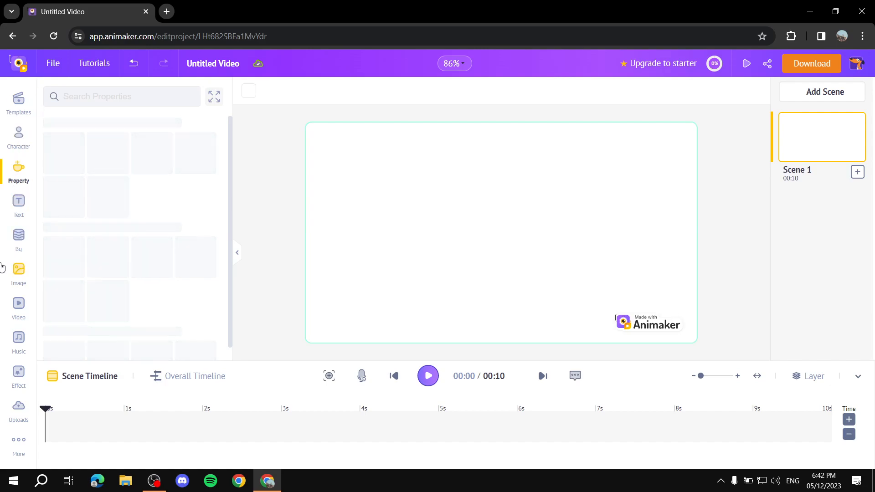
{"action": "left_click", "coordinate": [24, 248]}
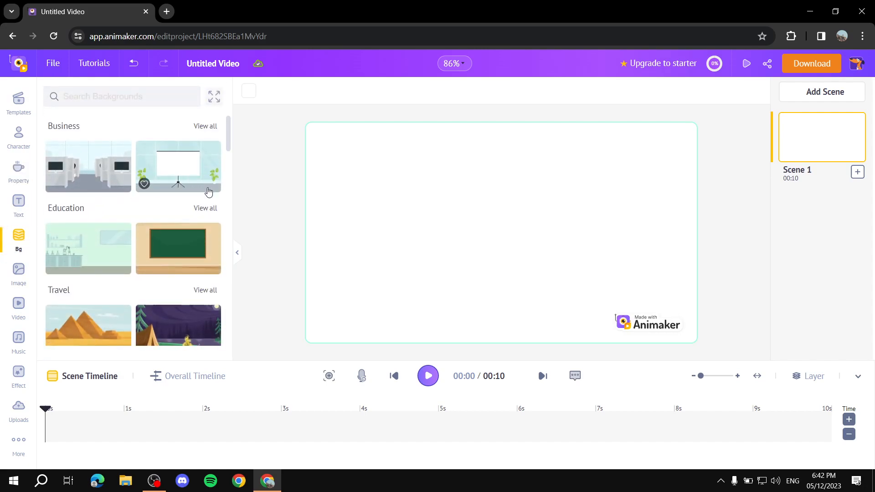
- Set the night campsite with tent and campfire from the Travel category as Scene 1's background
{"action": "scroll", "coordinate": [202, 196], "scroll_direction": "down", "scroll_amount": 1}
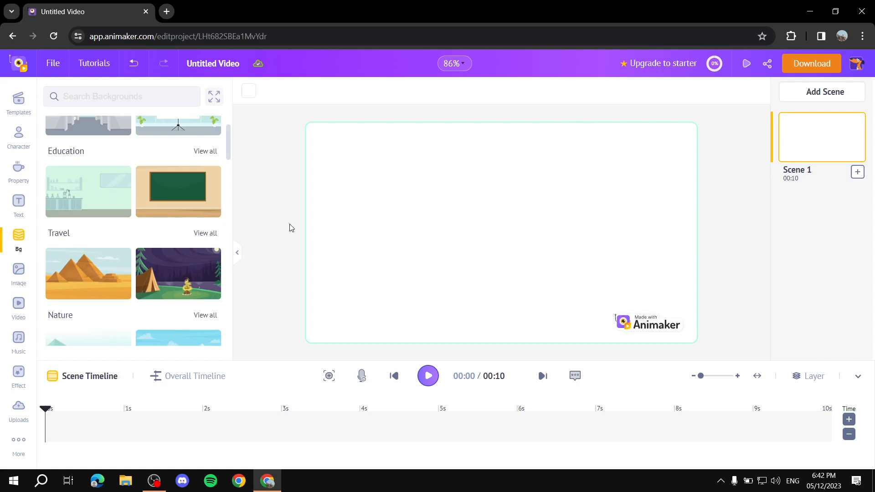
{"action": "left_click", "coordinate": [189, 284]}
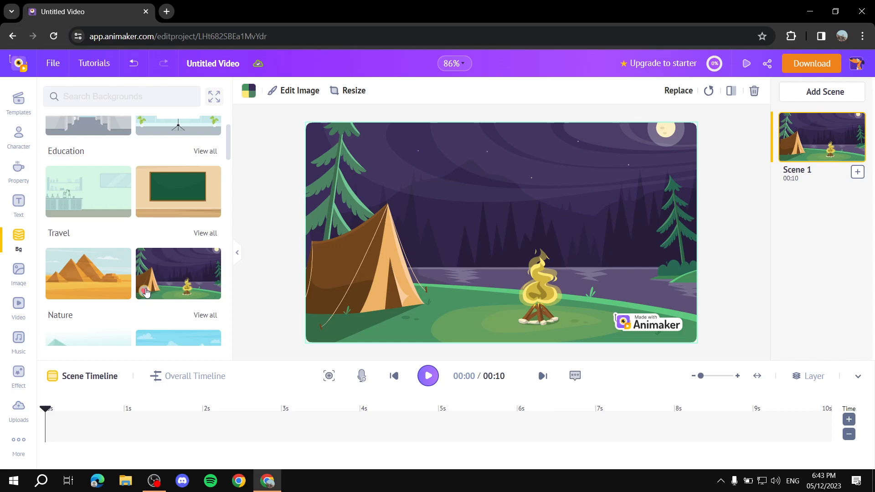
- Look through the background categories and the full Travel collection, and return to the category overview
{"action": "scroll", "coordinate": [54, 182], "scroll_direction": "up", "scroll_amount": 1}
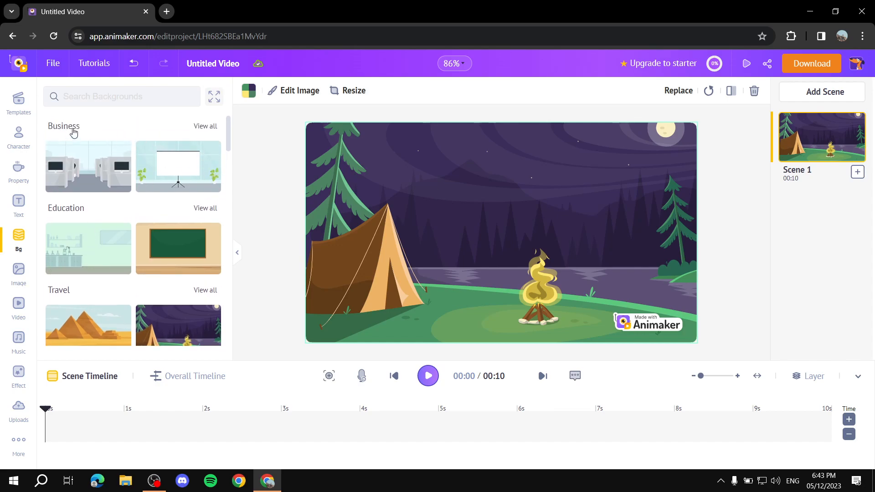
{"action": "scroll", "coordinate": [137, 196], "scroll_direction": "down", "scroll_amount": 2}
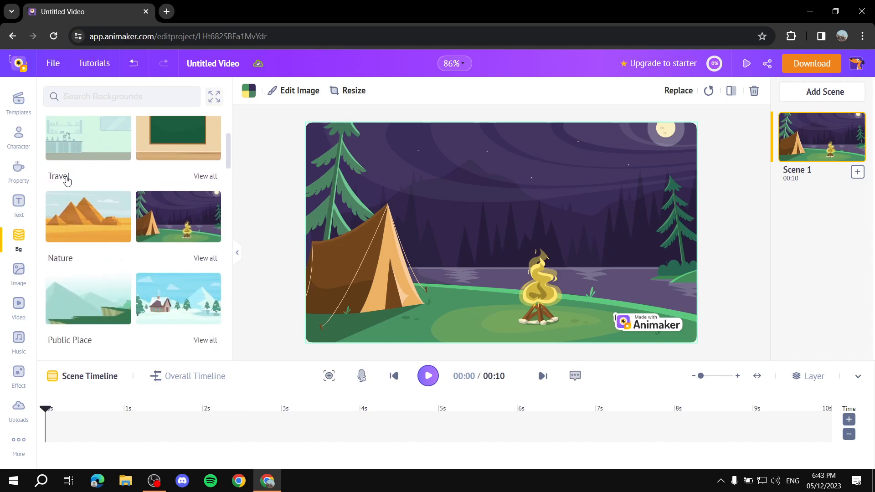
{"action": "left_click", "coordinate": [216, 183]}
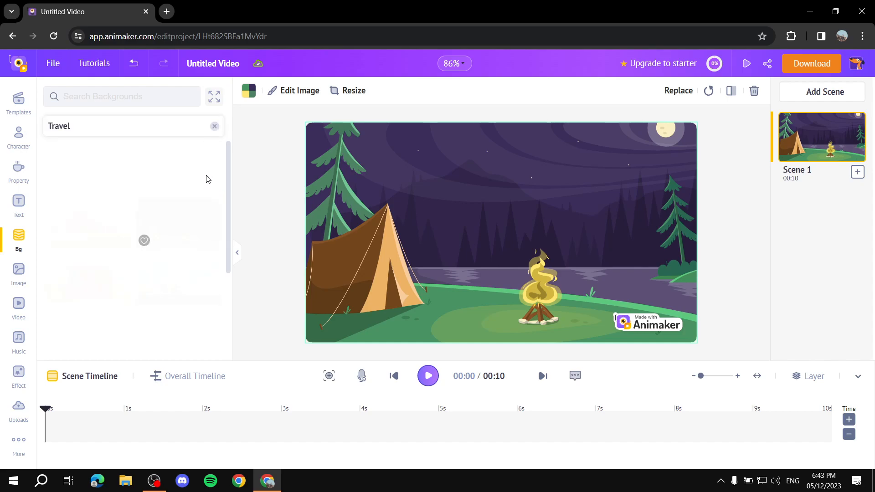
{"action": "scroll", "coordinate": [212, 190], "scroll_direction": "down", "scroll_amount": 2}
{"action": "scroll", "coordinate": [144, 180], "scroll_direction": "down", "scroll_amount": 3}
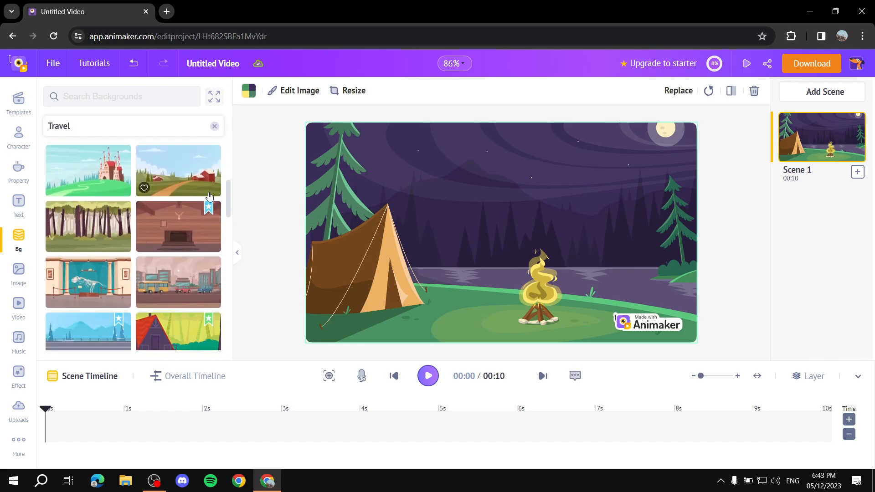
{"action": "scroll", "coordinate": [145, 177], "scroll_direction": "down", "scroll_amount": 2}
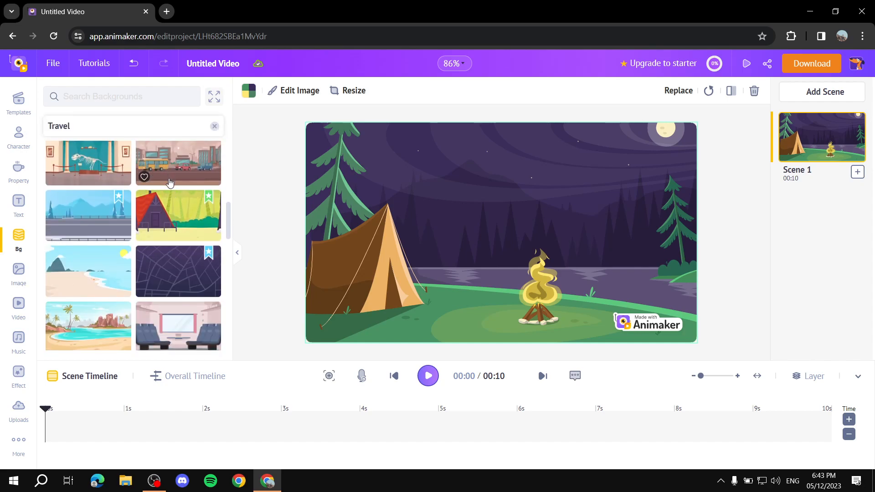
{"action": "scroll", "coordinate": [146, 200], "scroll_direction": "up", "scroll_amount": 5}
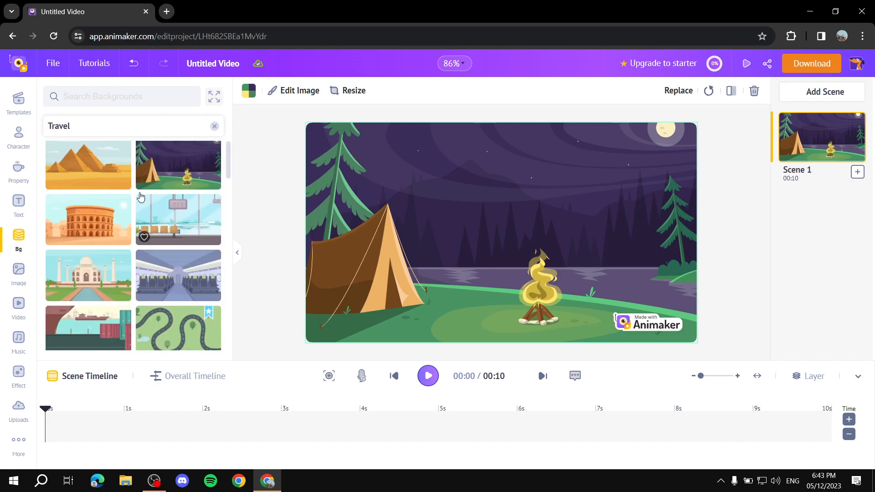
{"action": "left_click", "coordinate": [215, 126]}
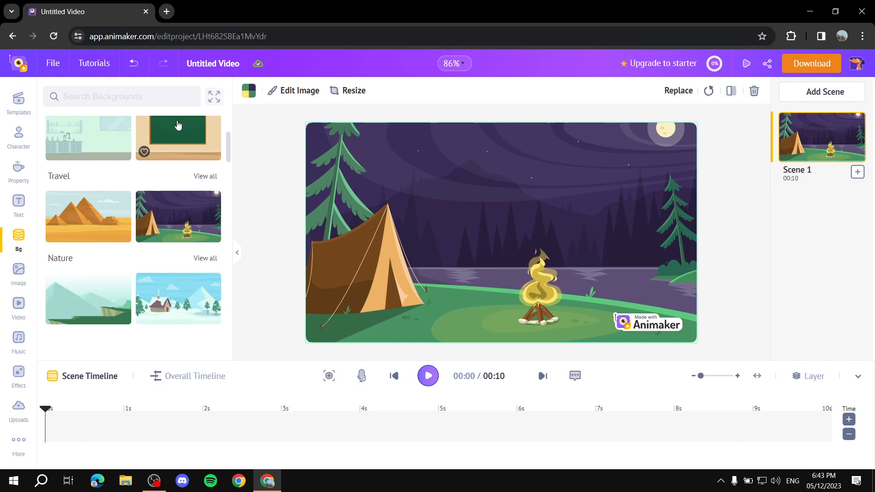
- Browse the character library, and open the Character Builder for a custom character and close it again
{"action": "left_click", "coordinate": [21, 141]}
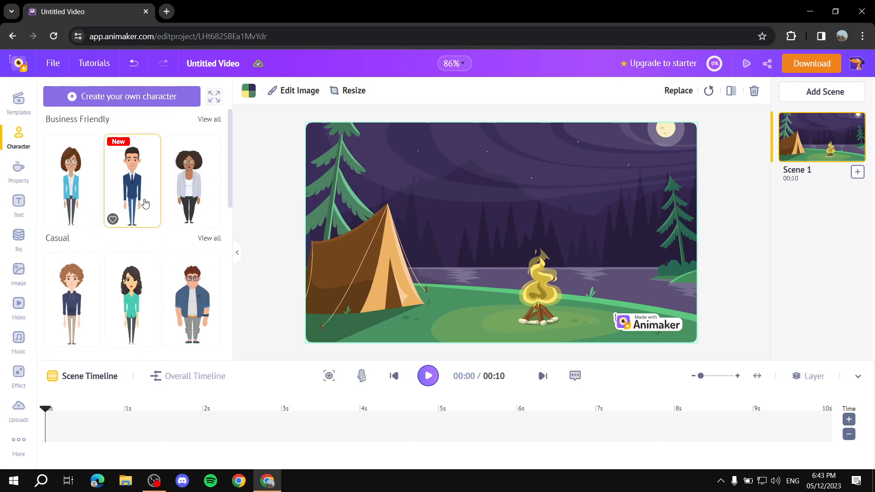
{"action": "scroll", "coordinate": [164, 164], "scroll_direction": "down", "scroll_amount": 1}
{"action": "scroll", "coordinate": [98, 172], "scroll_direction": "down", "scroll_amount": 15}
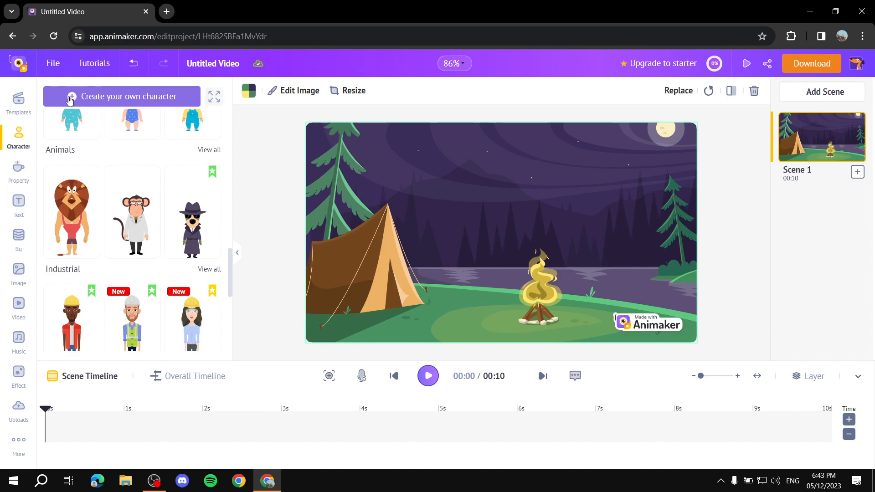
{"action": "left_click", "coordinate": [106, 96]}
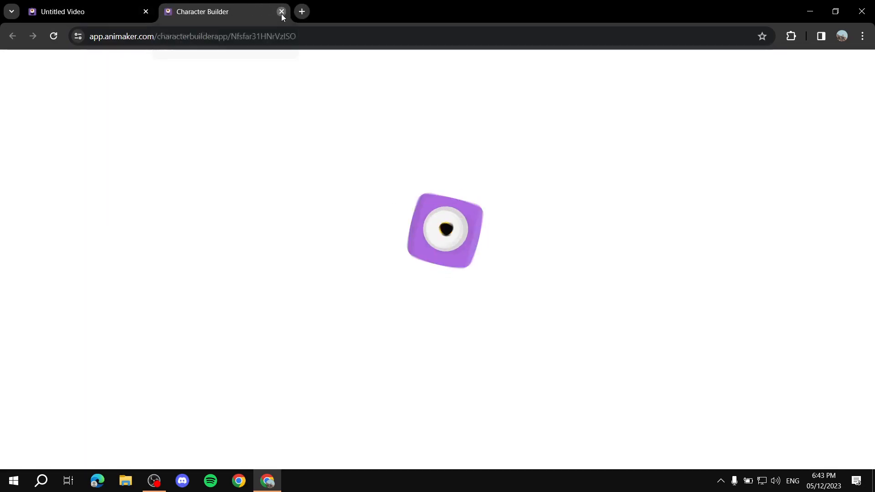
{"action": "left_click", "coordinate": [282, 12]}
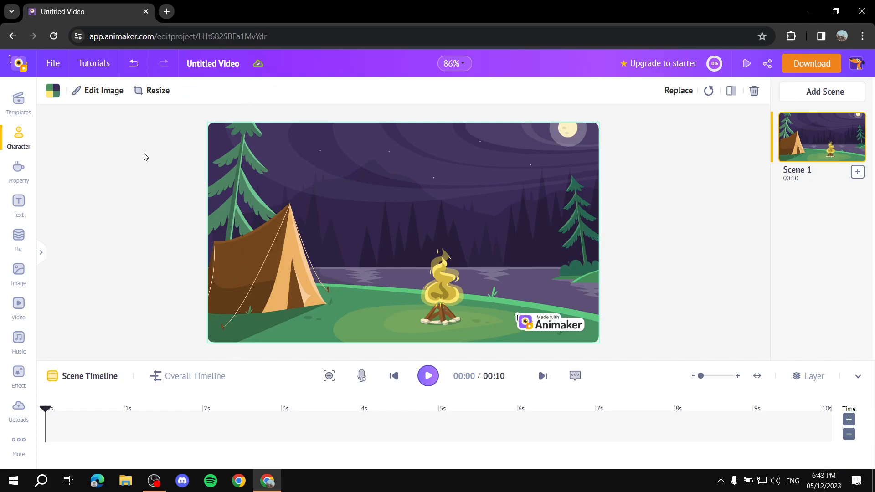
- Add the lion in the red top from the Animals category of the character library to Scene 1
{"action": "left_click", "coordinate": [13, 139]}
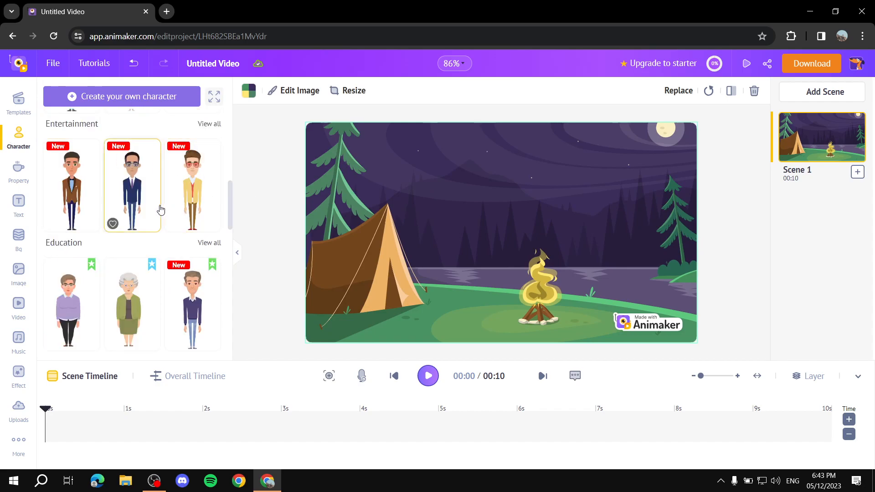
{"action": "scroll", "coordinate": [164, 192], "scroll_direction": "down", "scroll_amount": 3}
{"action": "scroll", "coordinate": [182, 203], "scroll_direction": "up", "scroll_amount": 3}
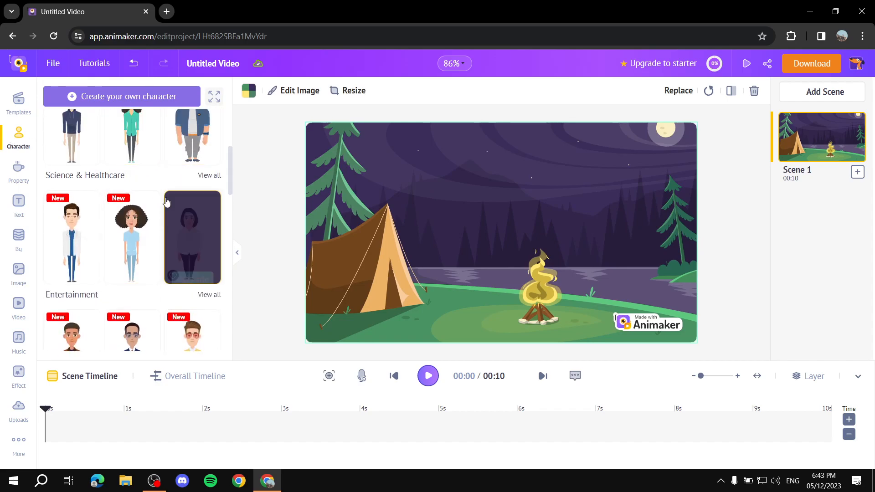
{"action": "scroll", "coordinate": [94, 172], "scroll_direction": "up", "scroll_amount": 3}
{"action": "scroll", "coordinate": [150, 183], "scroll_direction": "down", "scroll_amount": 2}
{"action": "scroll", "coordinate": [155, 183], "scroll_direction": "down", "scroll_amount": 8}
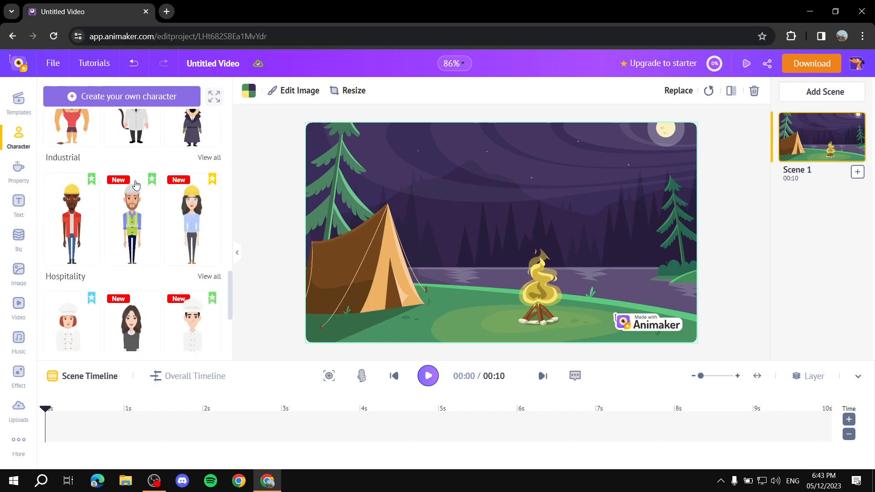
{"action": "scroll", "coordinate": [170, 182], "scroll_direction": "up", "scroll_amount": 5}
{"action": "scroll", "coordinate": [105, 219], "scroll_direction": "down", "scroll_amount": 1}
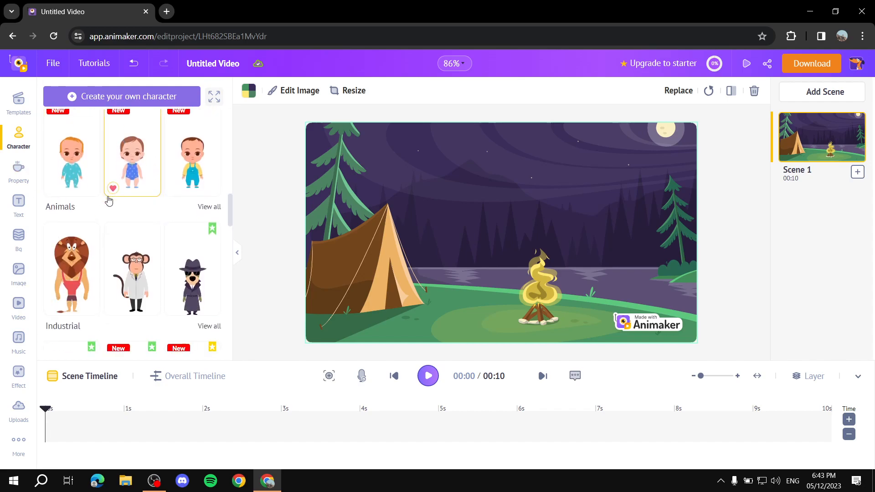
{"action": "left_click", "coordinate": [82, 271]}
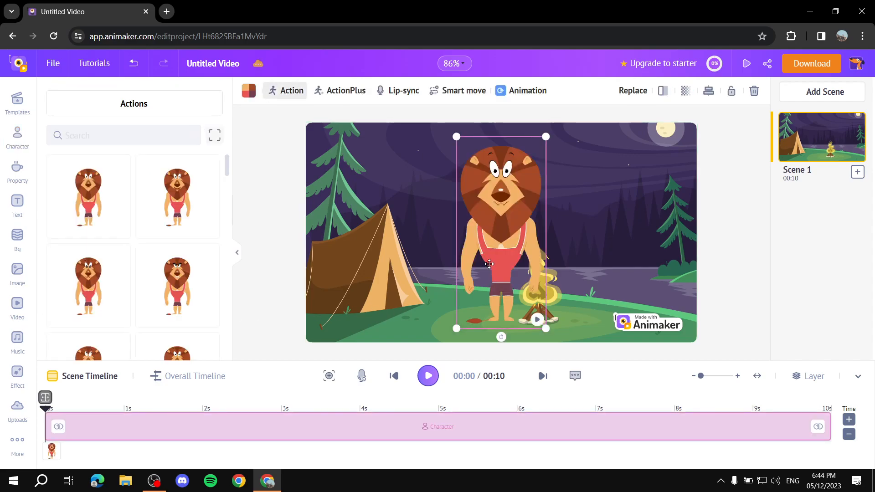
- Scale the lion down slightly and place it between the tent and the campfire
{"action": "left_click_drag", "start_coordinate": [519, 234], "coordinate": [460, 237]}
{"action": "left_click", "coordinate": [272, 181]}
{"action": "left_click", "coordinate": [454, 279]}
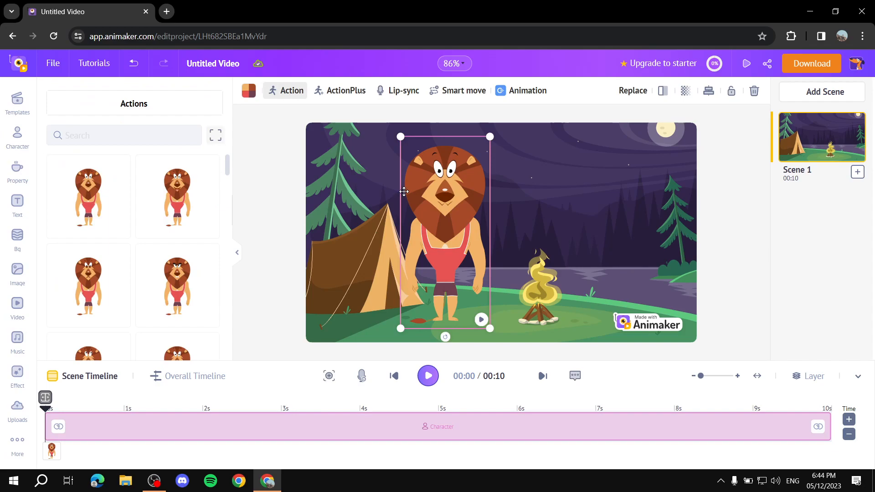
{"action": "left_click_drag", "start_coordinate": [401, 136], "coordinate": [420, 187]}
{"action": "left_click_drag", "start_coordinate": [454, 216], "coordinate": [472, 220]}
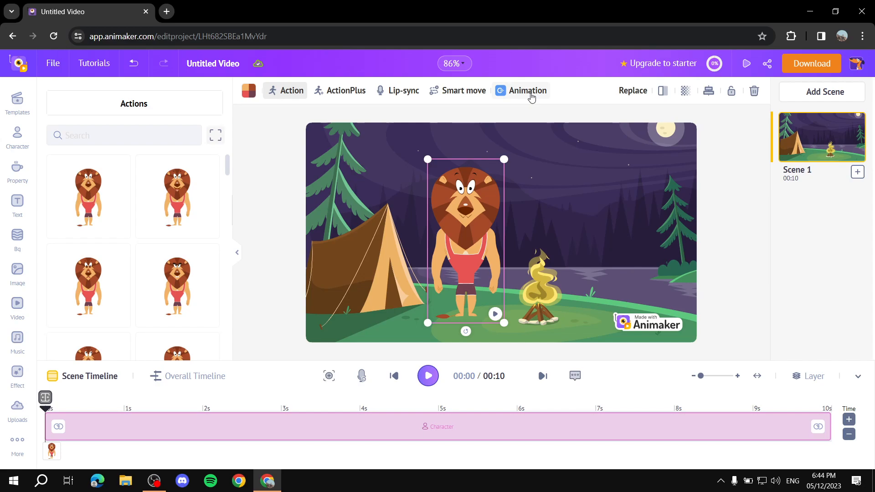
- Preview the POP LEFT enter animation on the lion and reset the enter animation to No Effect
{"action": "left_click", "coordinate": [528, 92]}
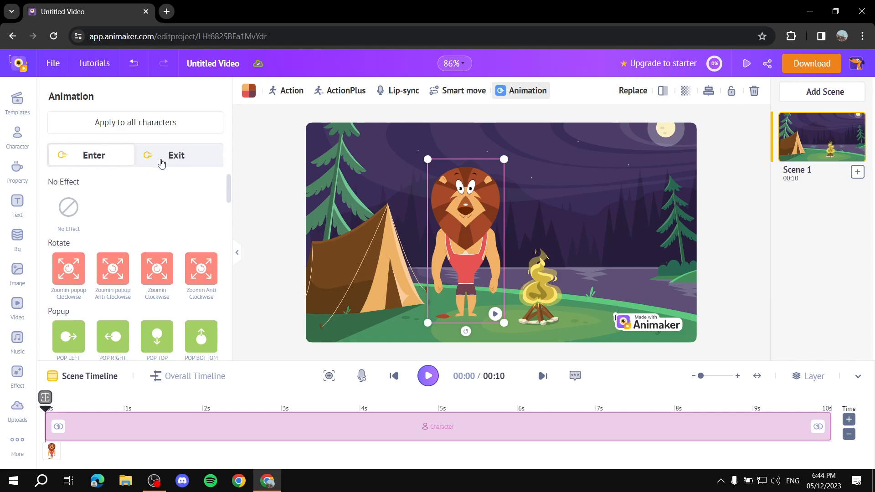
{"action": "left_click", "coordinate": [67, 337]}
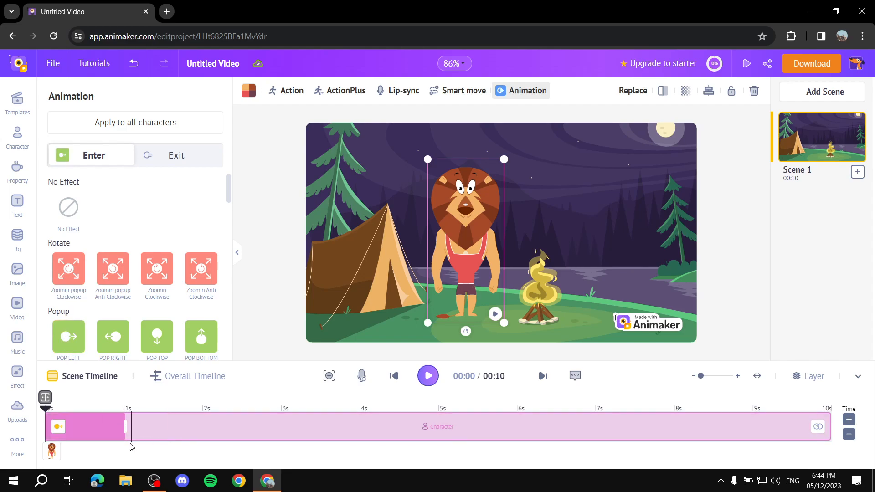
{"action": "left_click", "coordinate": [428, 376]}
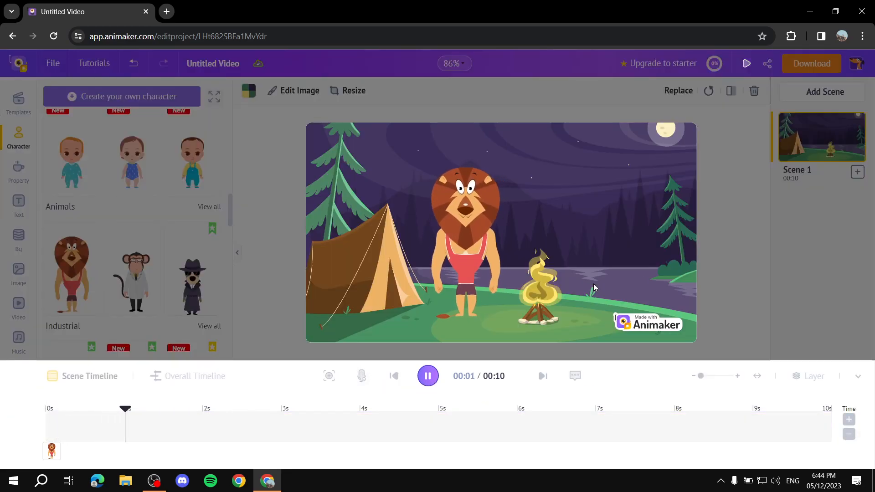
{"action": "left_click", "coordinate": [428, 376]}
{"action": "left_click", "coordinate": [69, 207]}
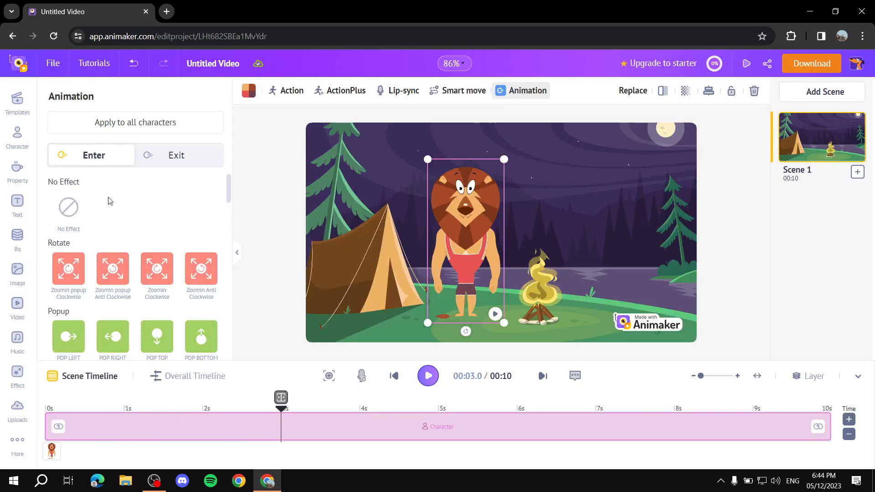
{"action": "left_click", "coordinate": [272, 144]}
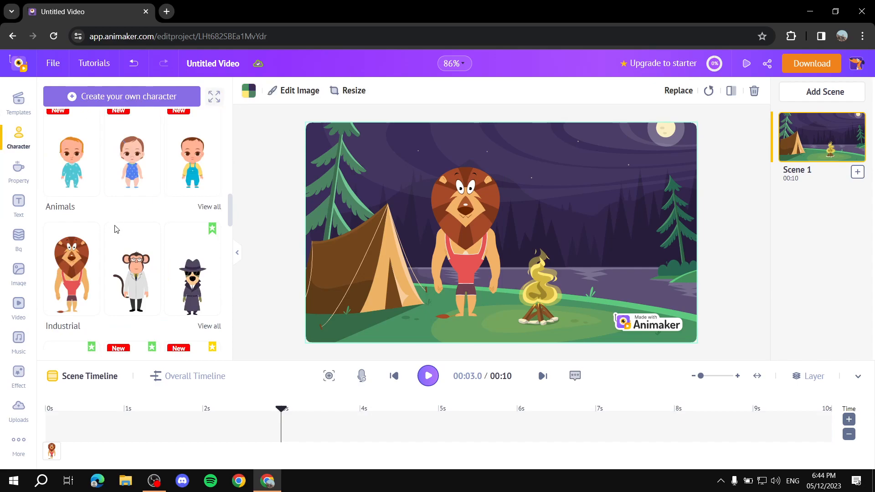
- Try the Pleasant Day and Orchid Violet color themes on the lion, and apply the Solstice theme
{"action": "left_click", "coordinate": [482, 257]}
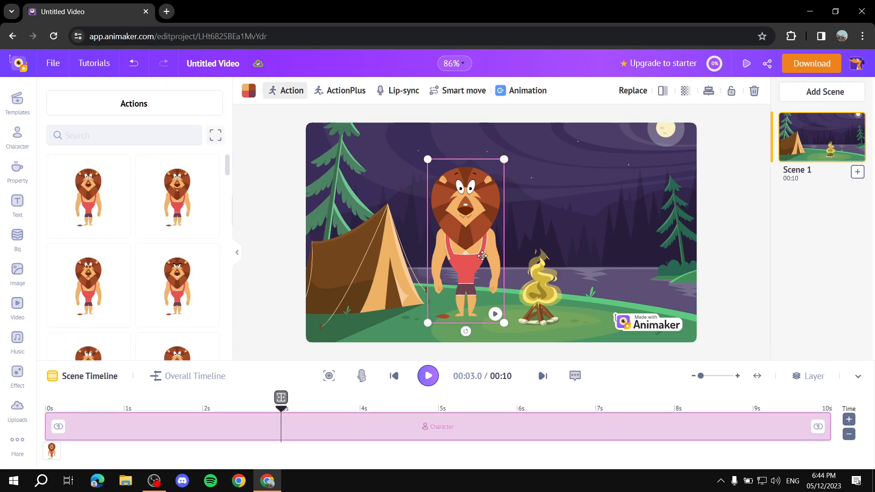
{"action": "left_click", "coordinate": [249, 92]}
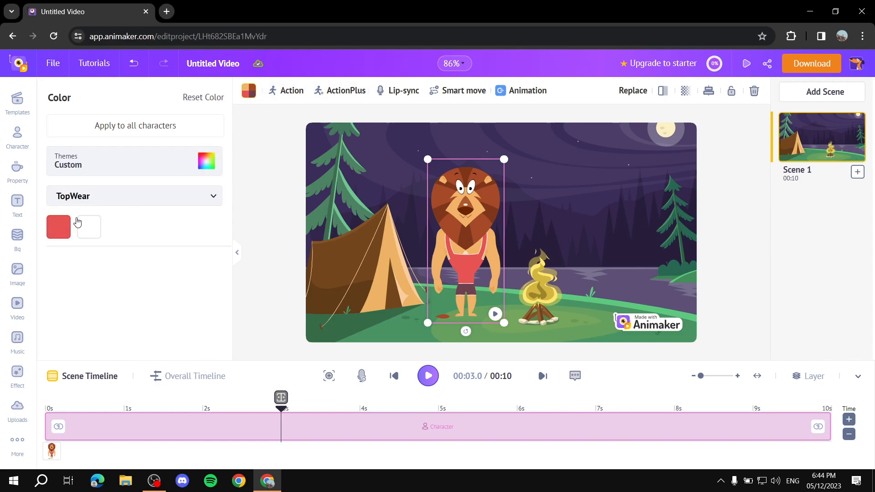
{"action": "left_click", "coordinate": [204, 168]}
{"action": "left_click", "coordinate": [98, 240]}
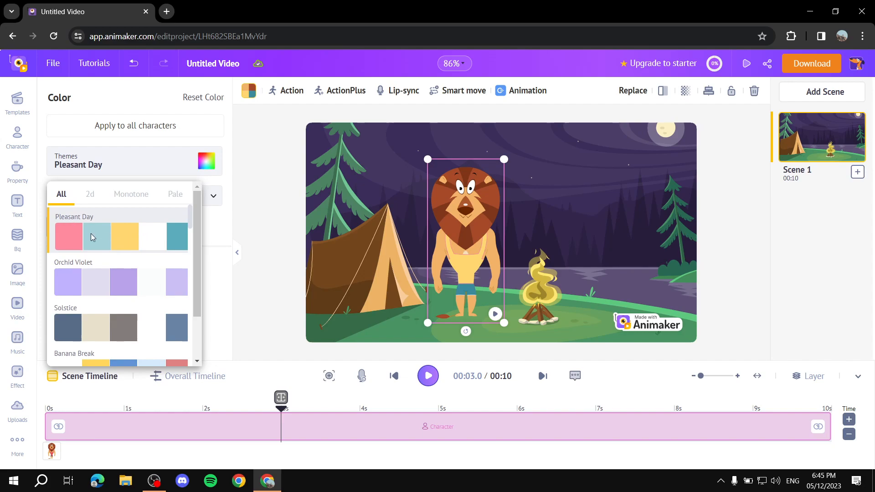
{"action": "left_click", "coordinate": [96, 279]}
{"action": "left_click", "coordinate": [94, 320]}
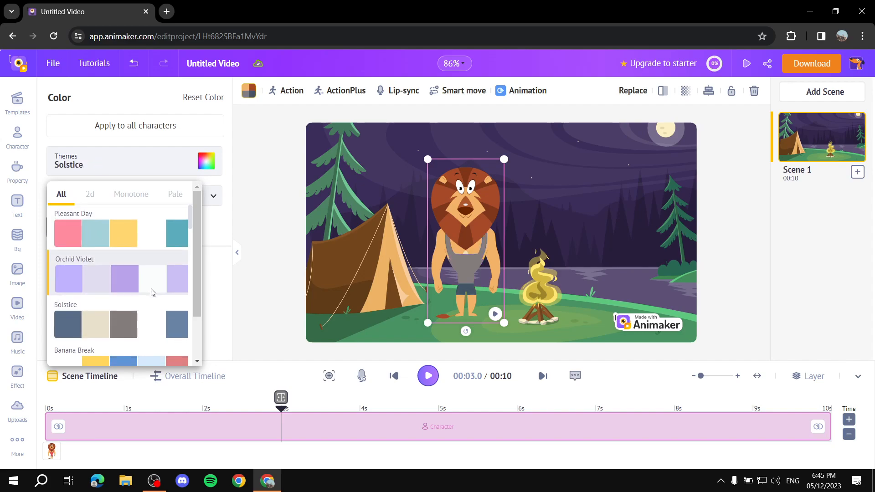
{"action": "scroll", "coordinate": [151, 292], "scroll_direction": "down", "scroll_amount": 3}
{"action": "left_click", "coordinate": [250, 161]}
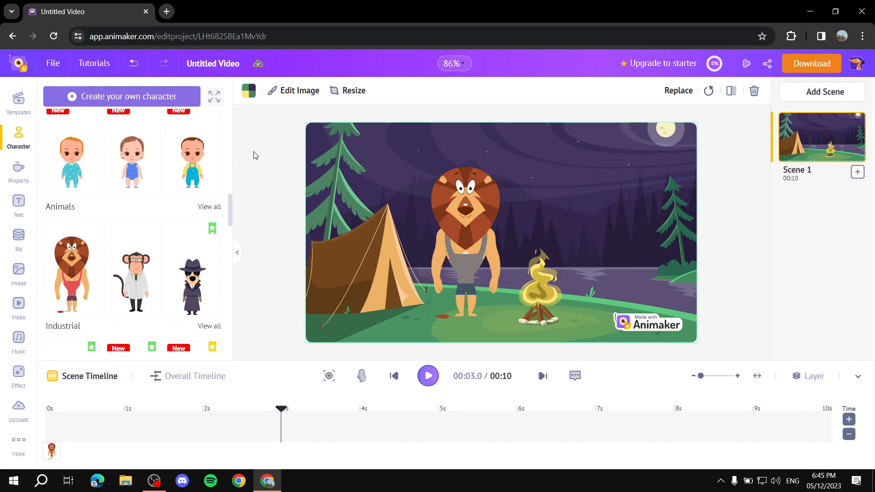
- Select the lion, move the playhead to about 0.1 s and browse the lion's available actions
{"action": "left_click", "coordinate": [462, 261]}
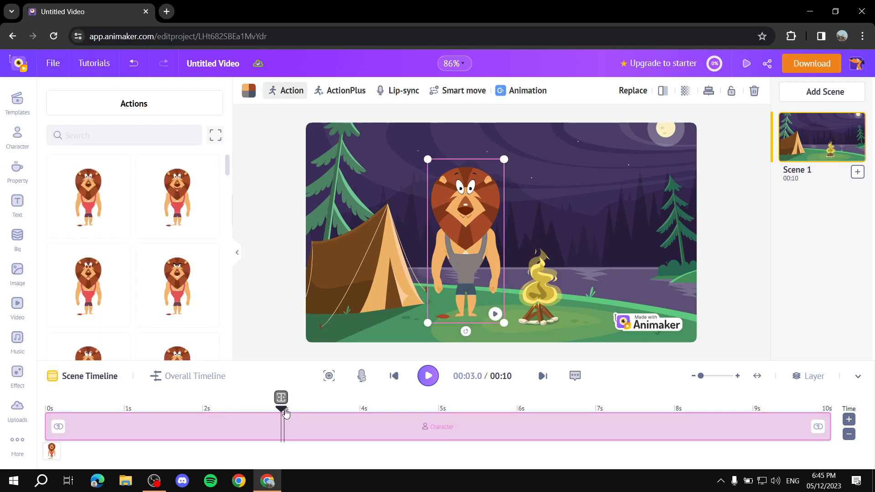
{"action": "left_click", "coordinate": [187, 408]}
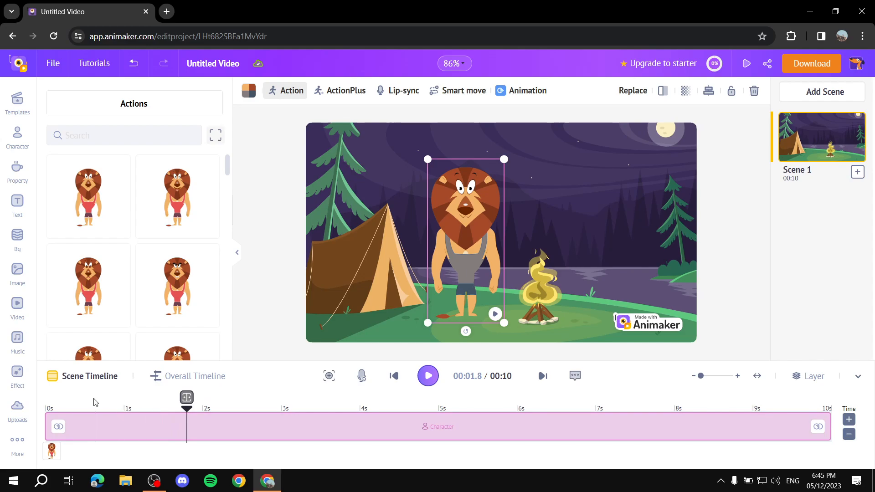
{"action": "left_click_drag", "start_coordinate": [193, 406], "coordinate": [53, 406]}
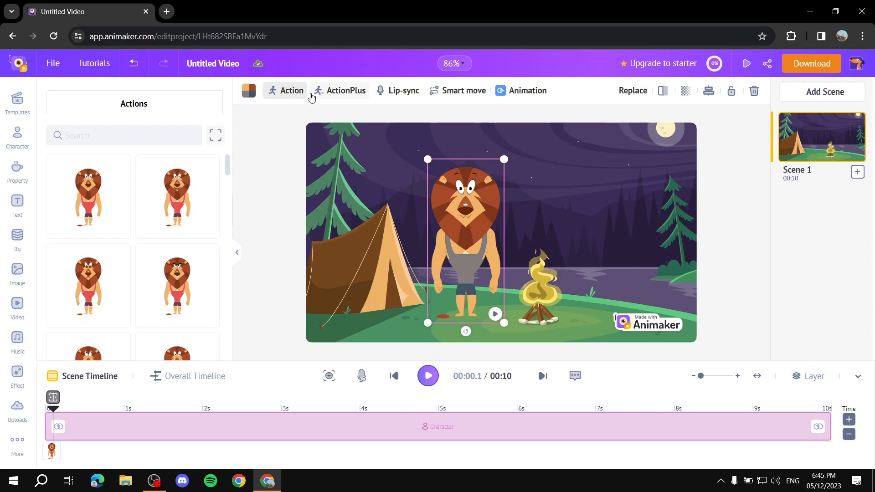
{"action": "left_click", "coordinate": [287, 93]}
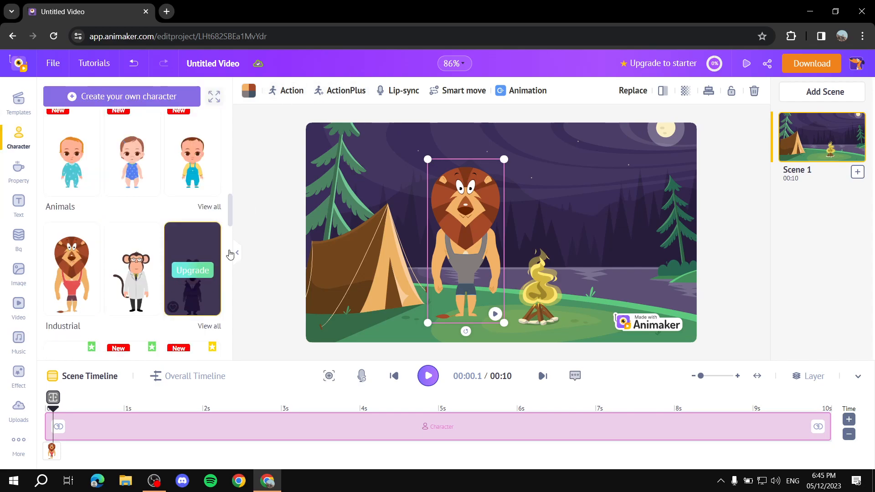
{"action": "left_click", "coordinate": [288, 92]}
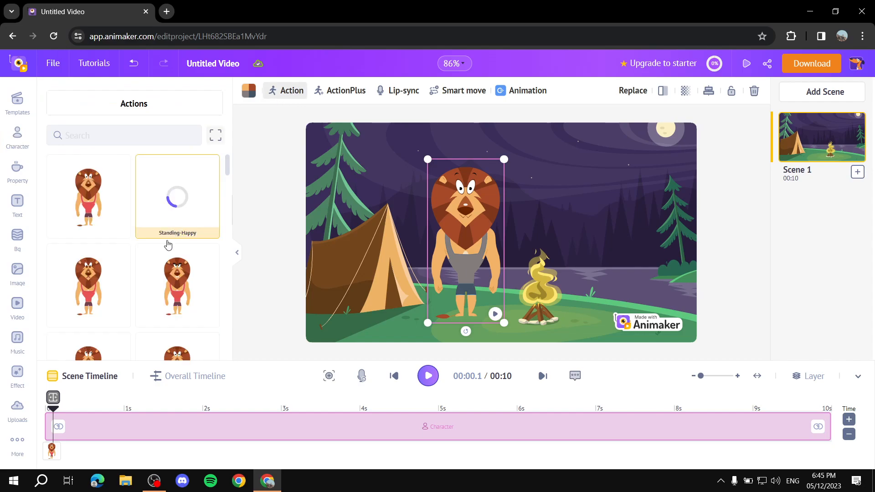
{"action": "scroll", "coordinate": [181, 233], "scroll_direction": "down", "scroll_amount": 1}
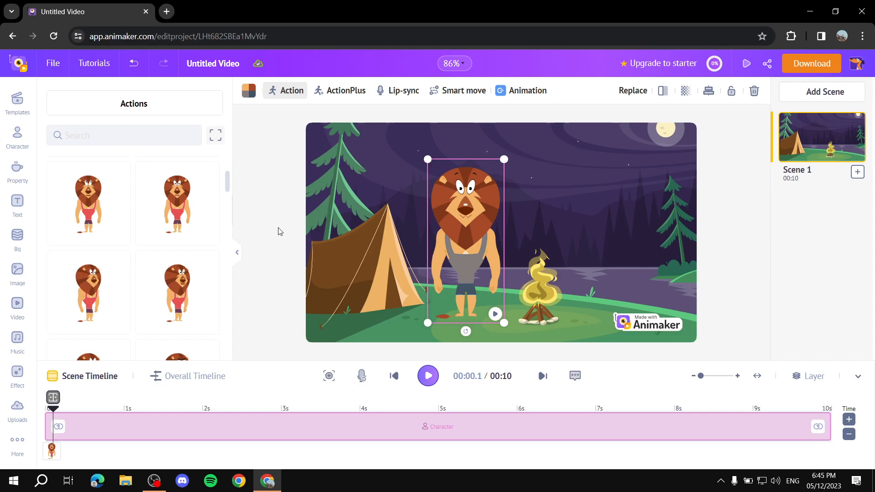
- Start an ActionPlus sequence on the lion with the angry variant of the "walking" actions and place it outside the scene beside the tent
{"action": "left_click", "coordinate": [343, 91]}
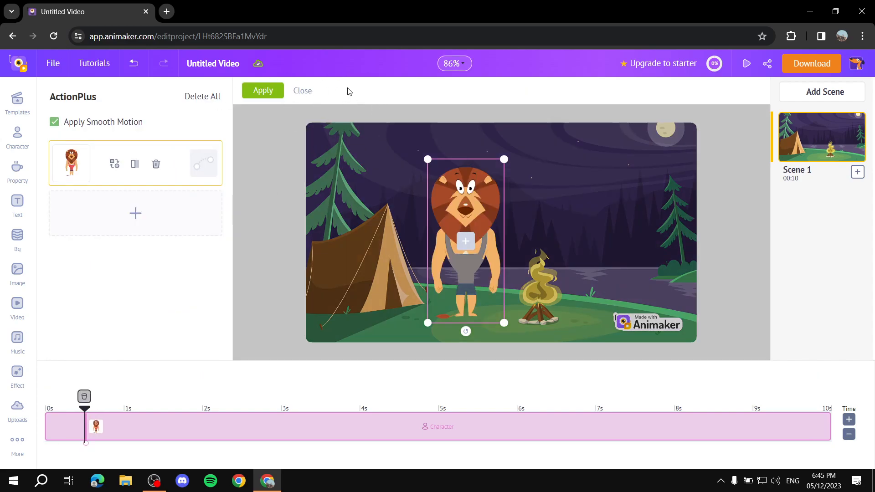
{"action": "left_click", "coordinate": [114, 165]}
{"action": "left_click", "coordinate": [52, 99]}
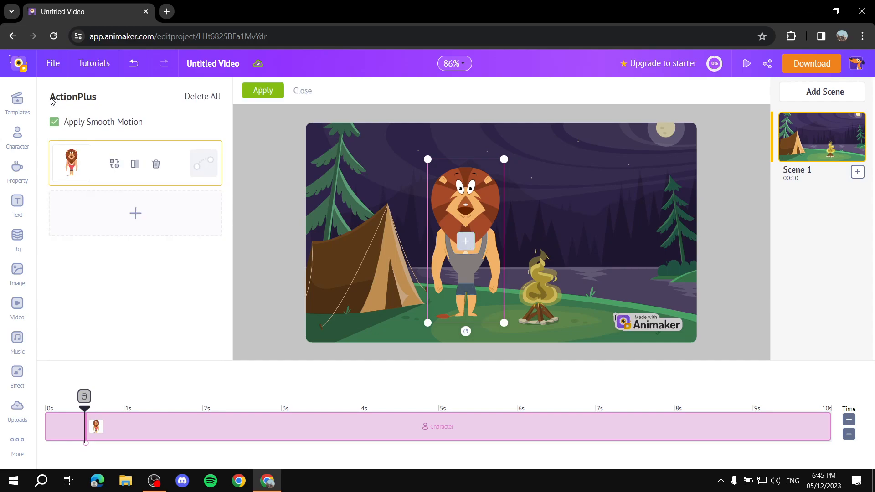
{"action": "left_click", "coordinate": [114, 164]}
{"action": "left_click", "coordinate": [110, 163]}
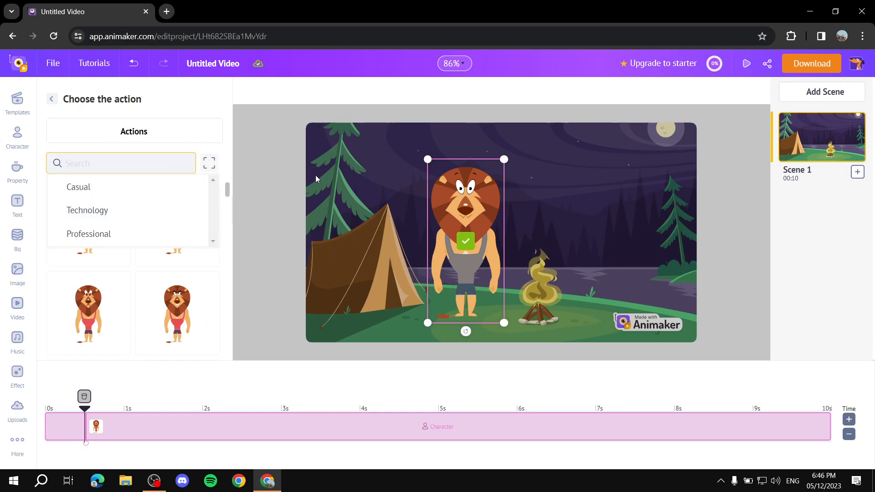
{"action": "type", "text": "Walking"}
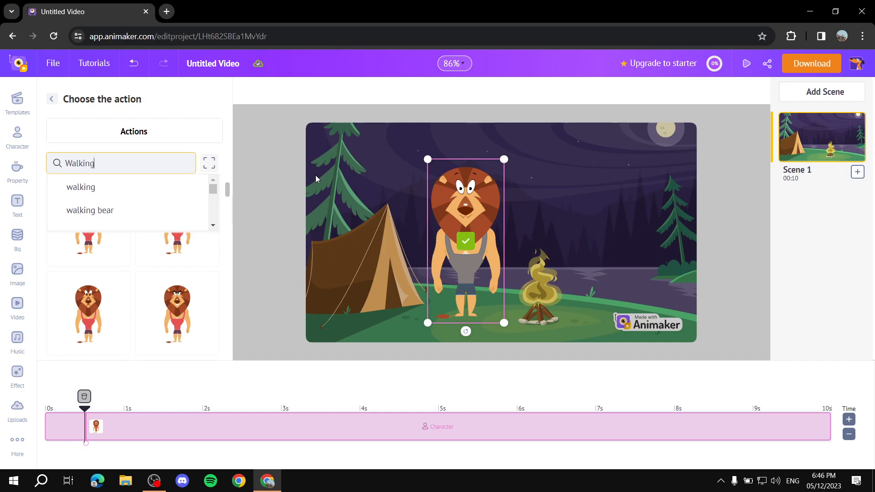
{"action": "left_click", "coordinate": [115, 188]}
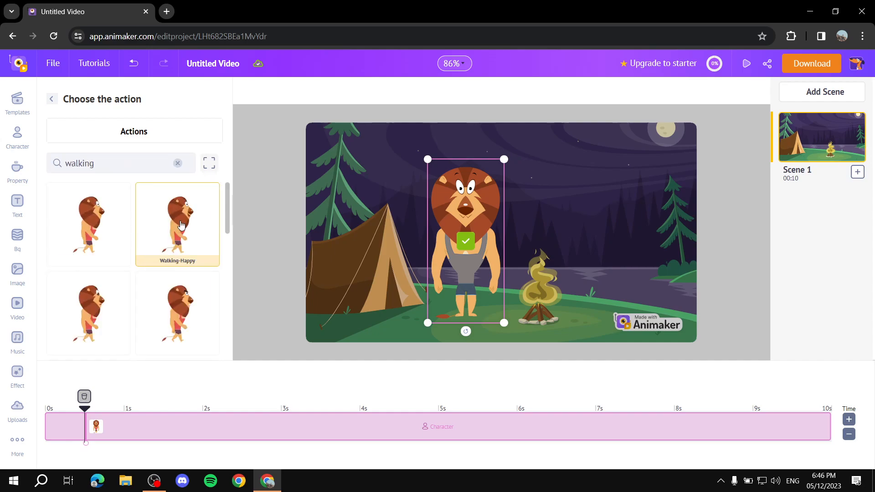
{"action": "left_click", "coordinate": [178, 313]}
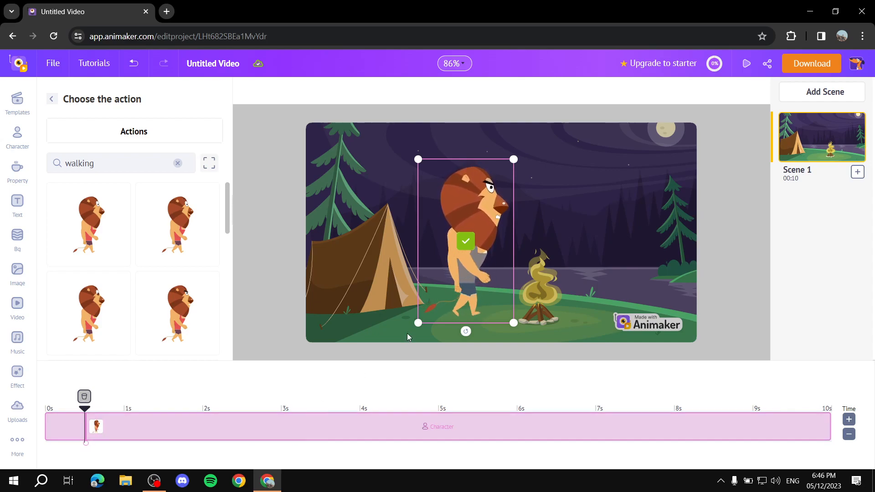
{"action": "left_click_drag", "start_coordinate": [483, 284], "coordinate": [278, 293]}
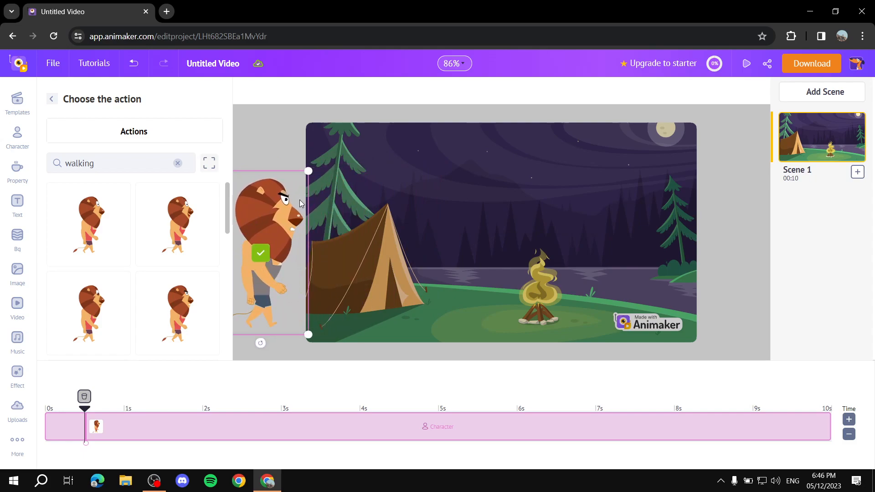
{"action": "left_click", "coordinate": [261, 254]}
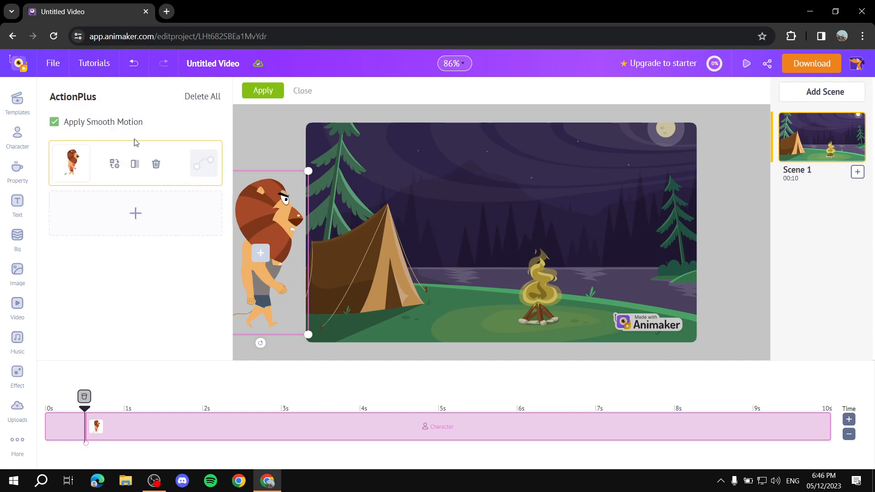
- Add a second ActionPlus action to the lion, searching "wave" and choosing Say Hi-Angry
{"action": "left_click", "coordinate": [136, 216]}
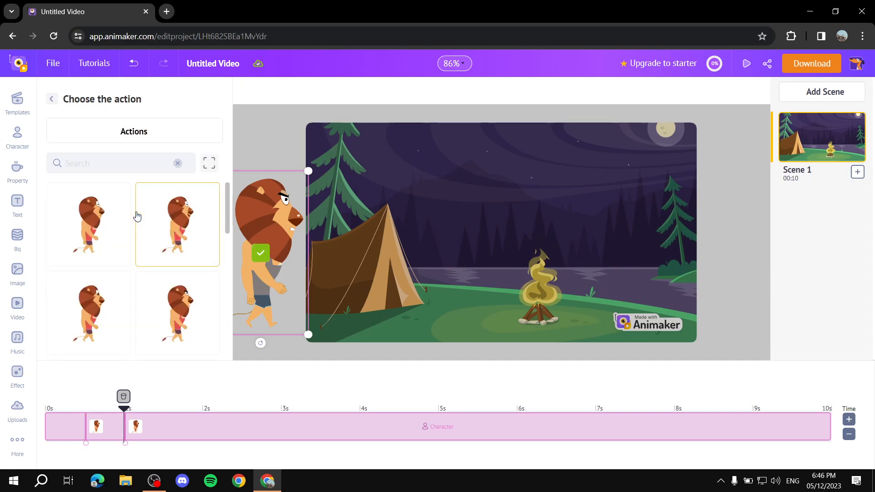
{"action": "left_click", "coordinate": [132, 158]}
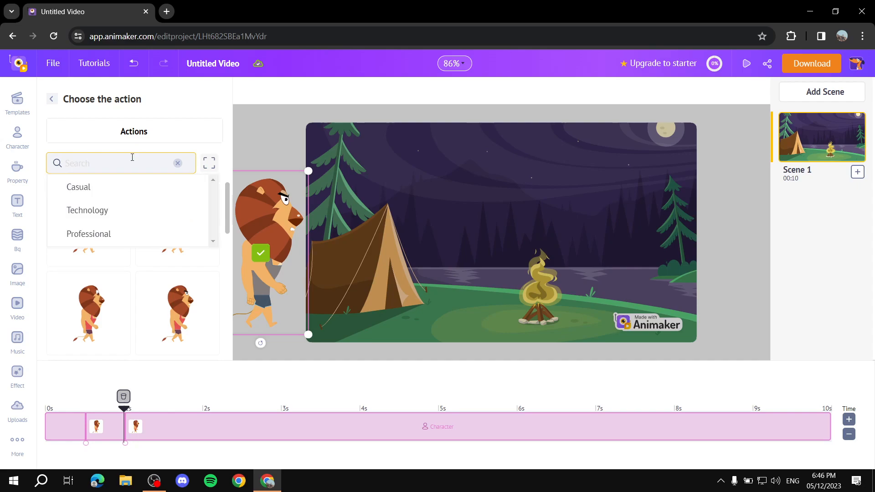
{"action": "type", "text": "Wave"}
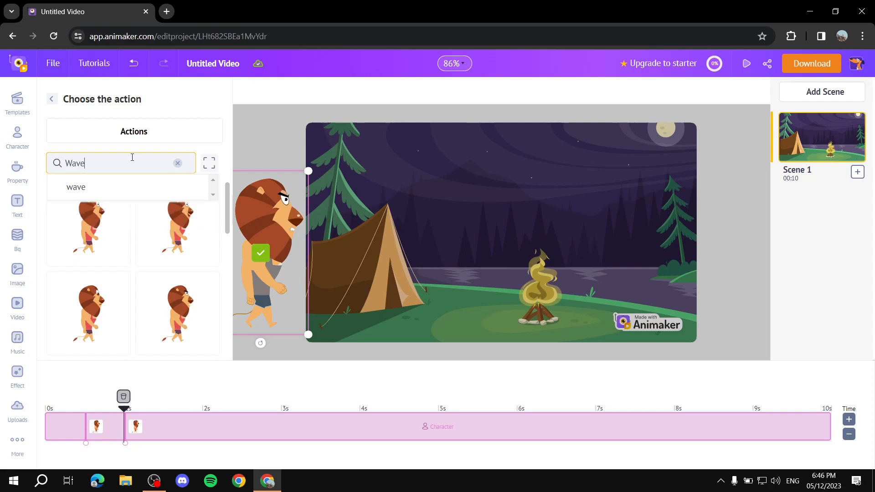
{"action": "left_click", "coordinate": [140, 187]}
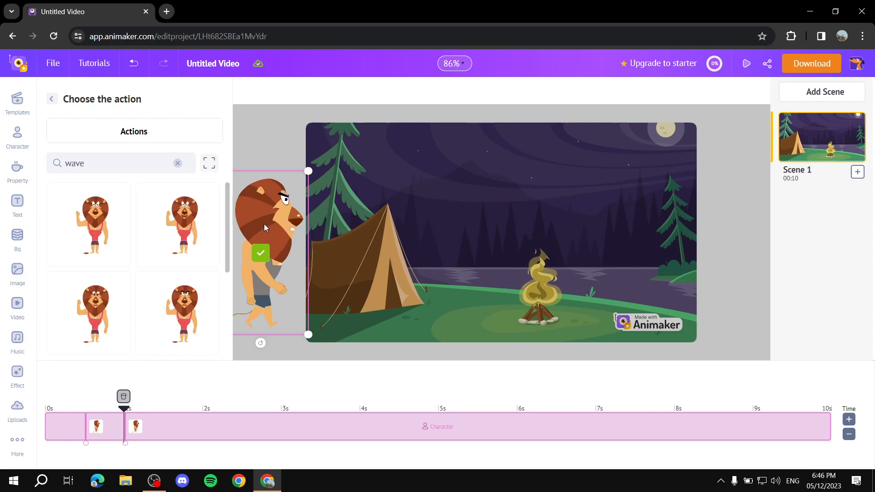
{"action": "scroll", "coordinate": [177, 228], "scroll_direction": "down", "scroll_amount": 1}
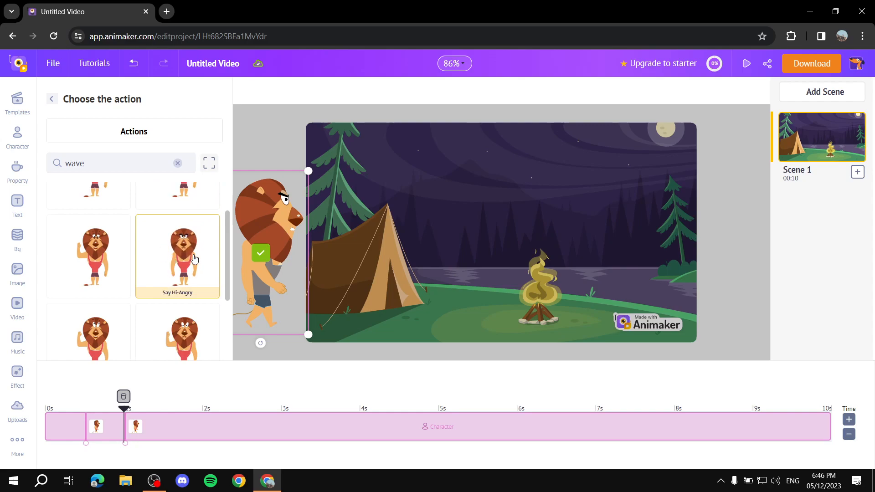
{"action": "left_click", "coordinate": [195, 259]}
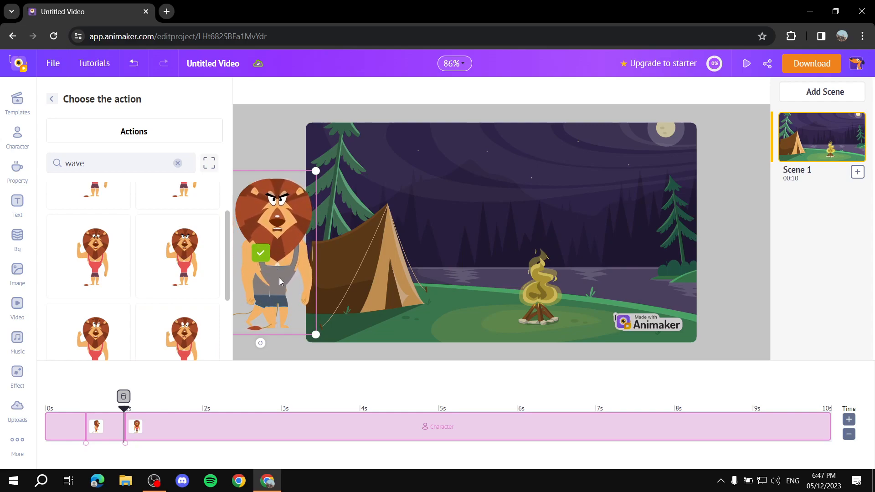
- Place the lion's second action between the tent and the campfire and shift its start to 4 s
{"action": "left_click_drag", "start_coordinate": [275, 280], "coordinate": [474, 278]}
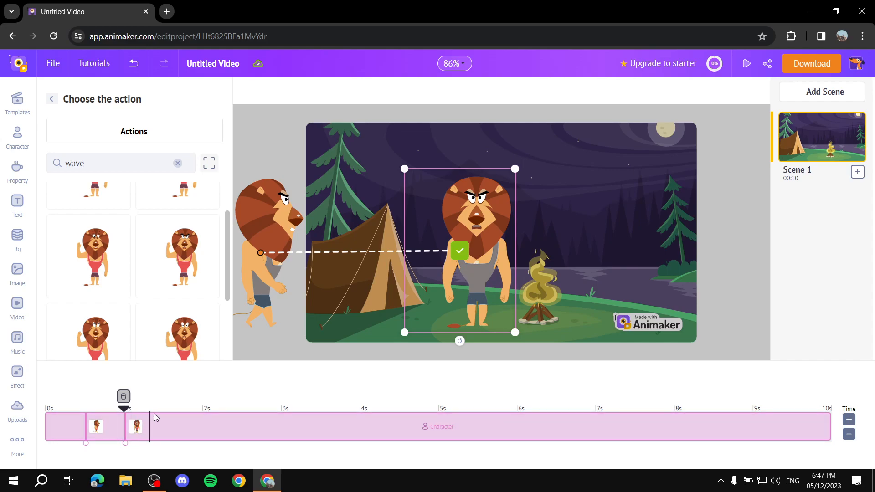
{"action": "left_click_drag", "start_coordinate": [134, 430], "coordinate": [372, 435]}
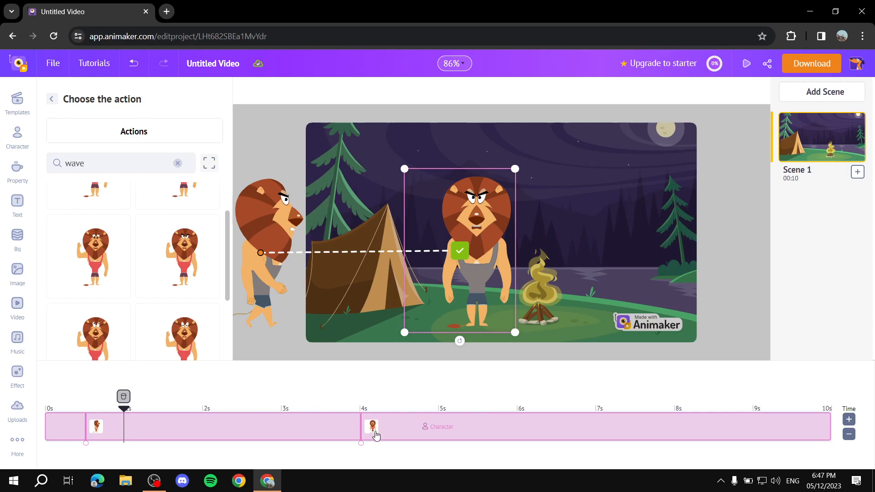
{"action": "left_click", "coordinate": [375, 433]}
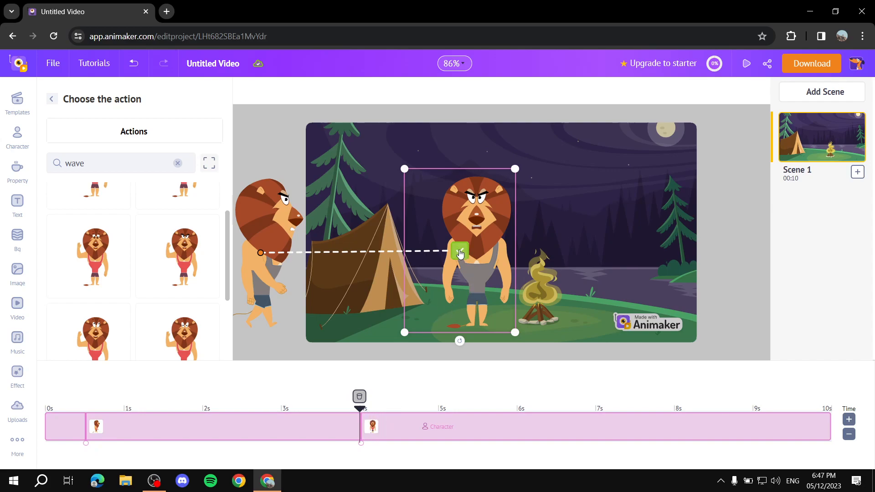
{"action": "left_click", "coordinate": [460, 251]}
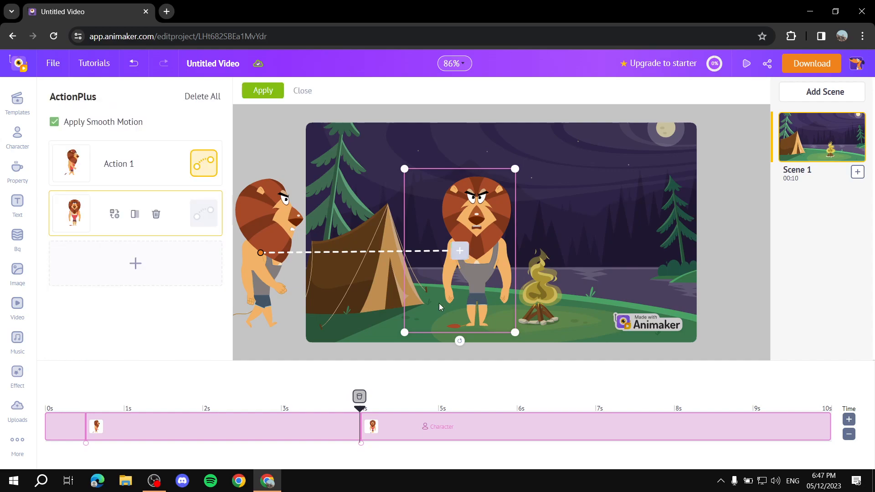
- Add Talking-Angry as the lion's third ActionPlus action
{"action": "left_click", "coordinate": [127, 259]}
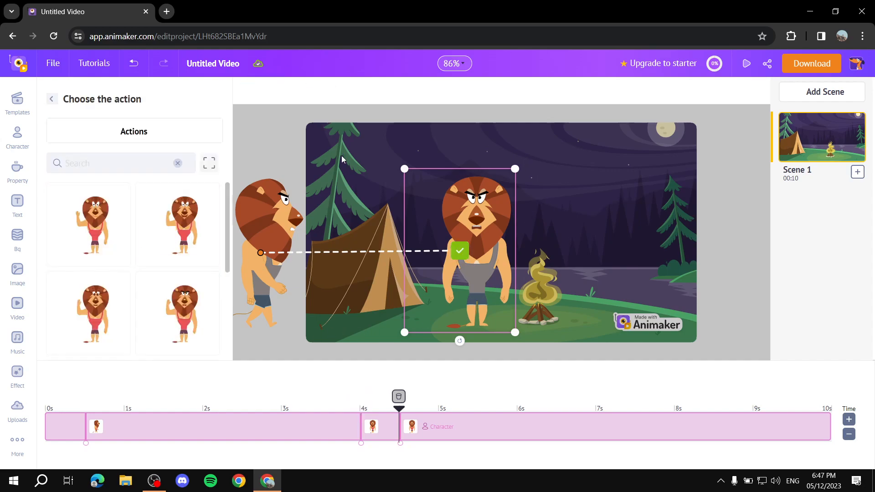
{"action": "left_click", "coordinate": [178, 163]}
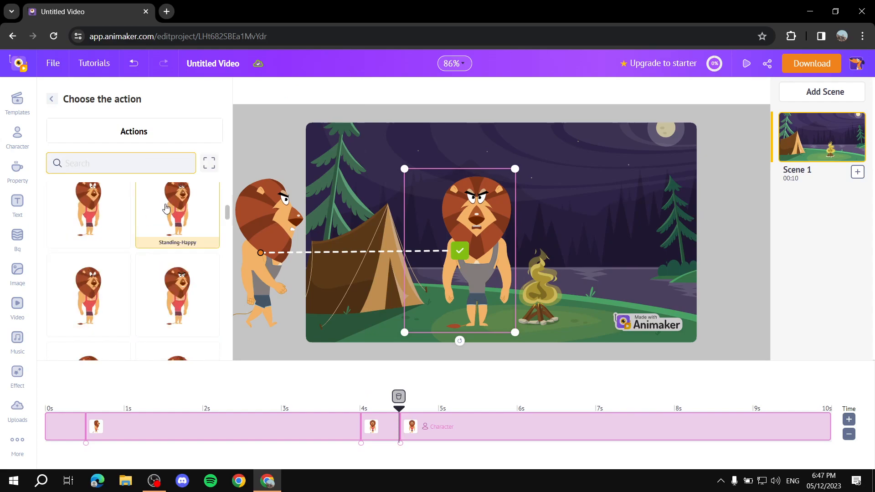
{"action": "scroll", "coordinate": [150, 214], "scroll_direction": "down", "scroll_amount": 2}
{"action": "scroll", "coordinate": [159, 232], "scroll_direction": "down", "scroll_amount": 2}
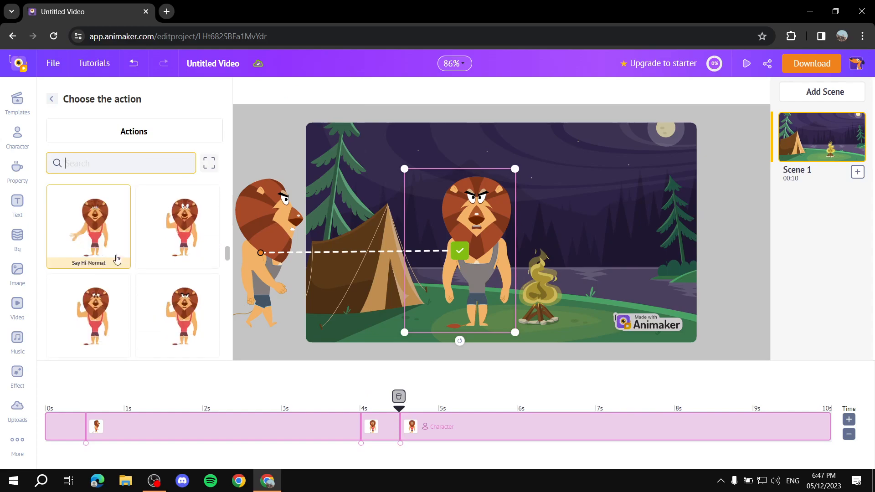
{"action": "scroll", "coordinate": [185, 242], "scroll_direction": "down", "scroll_amount": 3}
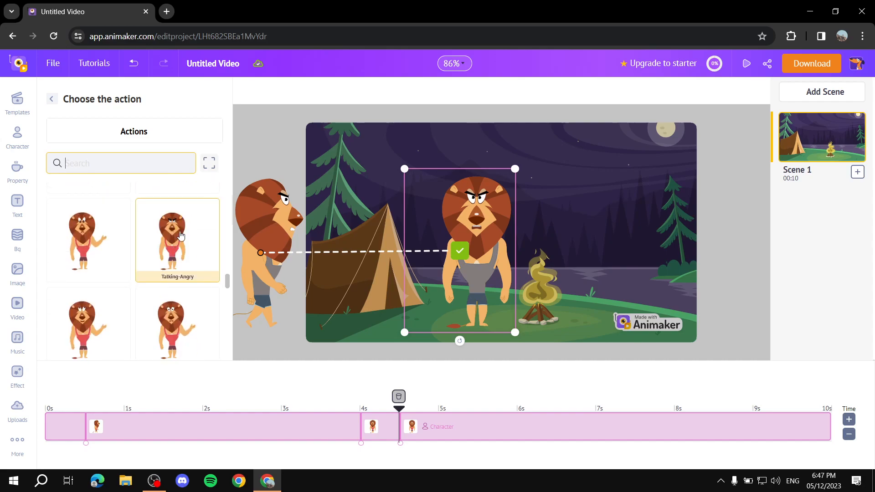
{"action": "scroll", "coordinate": [189, 263], "scroll_direction": "down", "scroll_amount": 3}
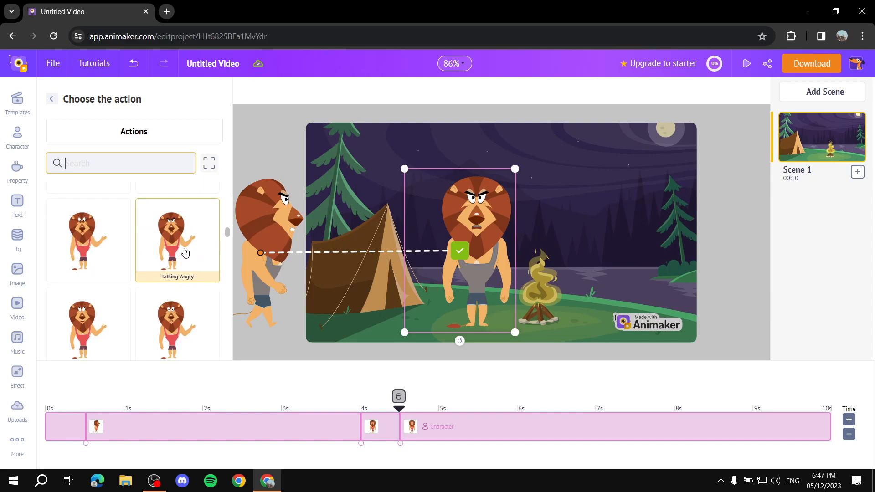
{"action": "left_click", "coordinate": [185, 247]}
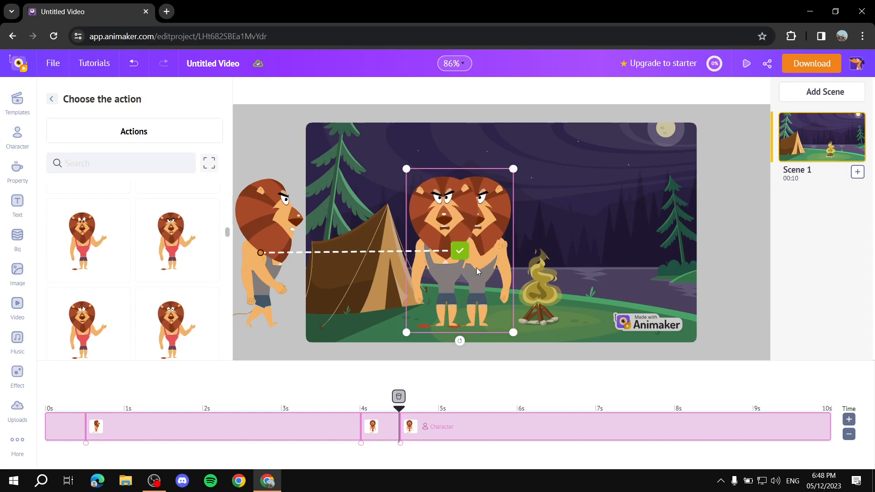
- Align the talking lion with its waving pose and shift the third action's start to 5 s
{"action": "left_click_drag", "start_coordinate": [443, 289], "coordinate": [470, 291]}
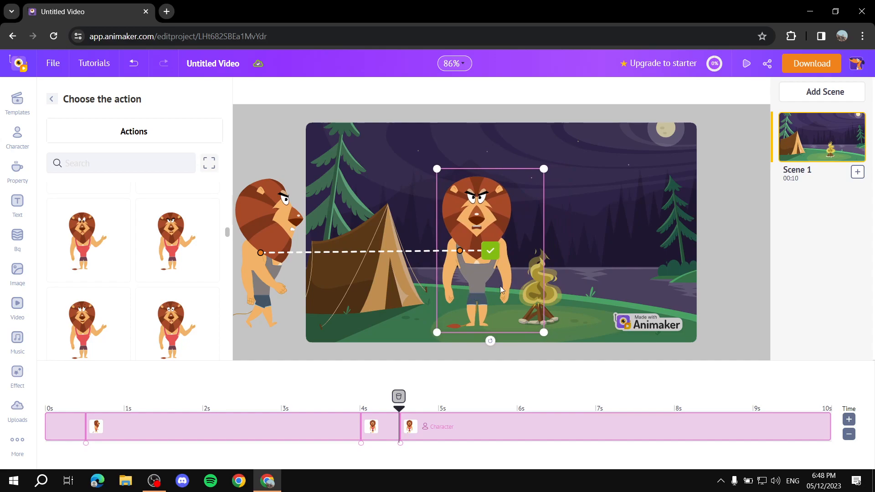
{"action": "left_click_drag", "start_coordinate": [412, 427], "coordinate": [450, 428]}
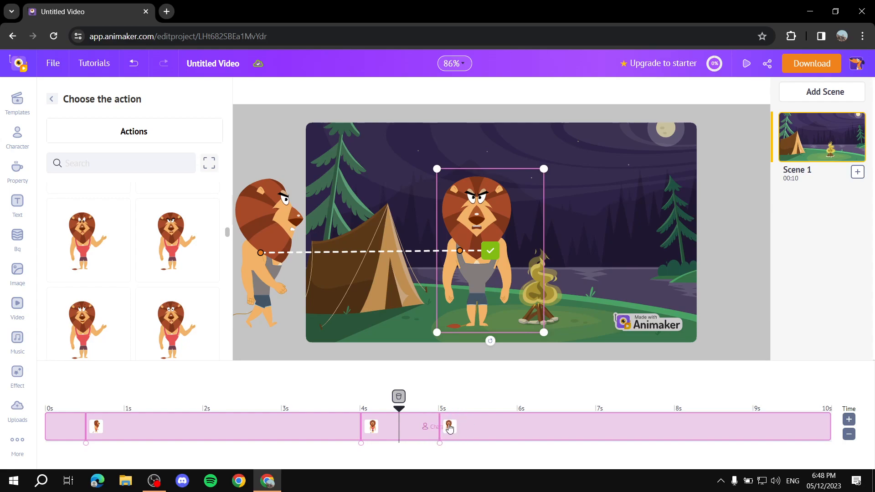
{"action": "left_click", "coordinate": [450, 428]}
{"action": "left_click", "coordinate": [491, 251]}
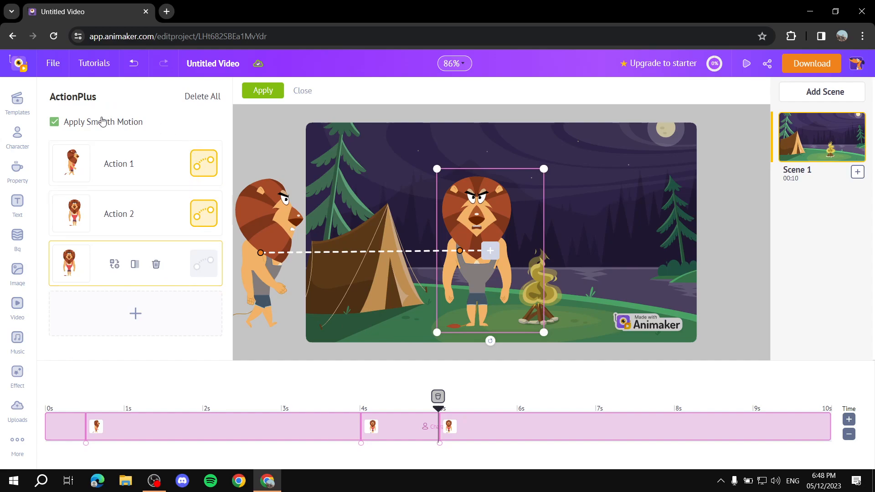
- Turn off smooth motion for the sequence and re-enable it for Action 1 and Action 2
{"action": "left_click", "coordinate": [56, 120]}
{"action": "left_click", "coordinate": [59, 122]}
{"action": "left_click", "coordinate": [58, 124]}
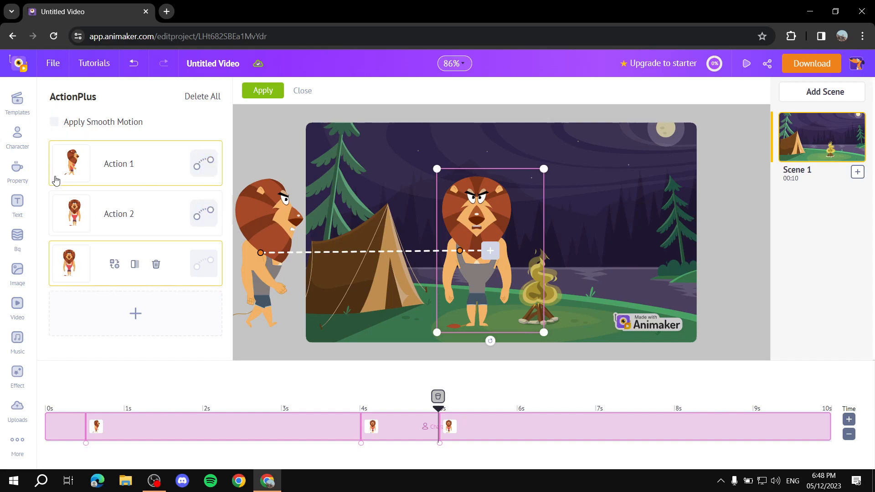
{"action": "left_click", "coordinate": [207, 168]}
{"action": "left_click", "coordinate": [211, 213]}
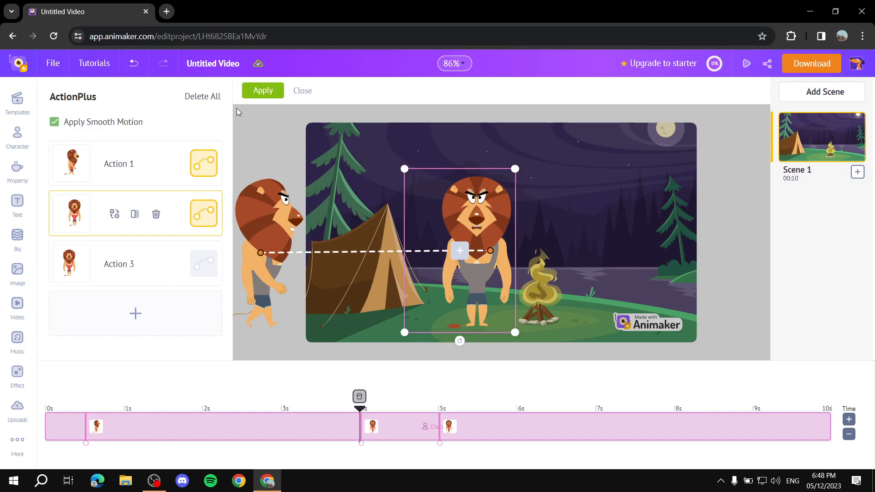
- Apply the lion's ActionPlus sequence and preview the scene from 0 s
{"action": "left_click", "coordinate": [263, 92]}
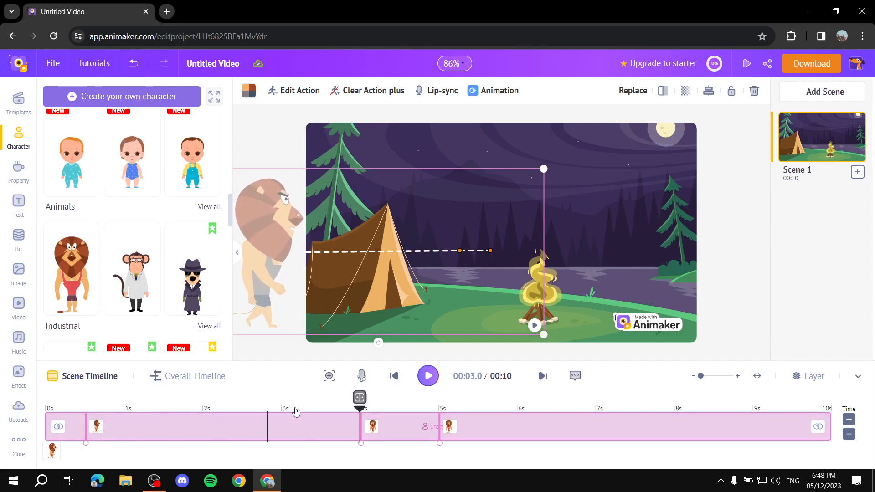
{"action": "left_click_drag", "start_coordinate": [359, 410], "coordinate": [10, 401]}
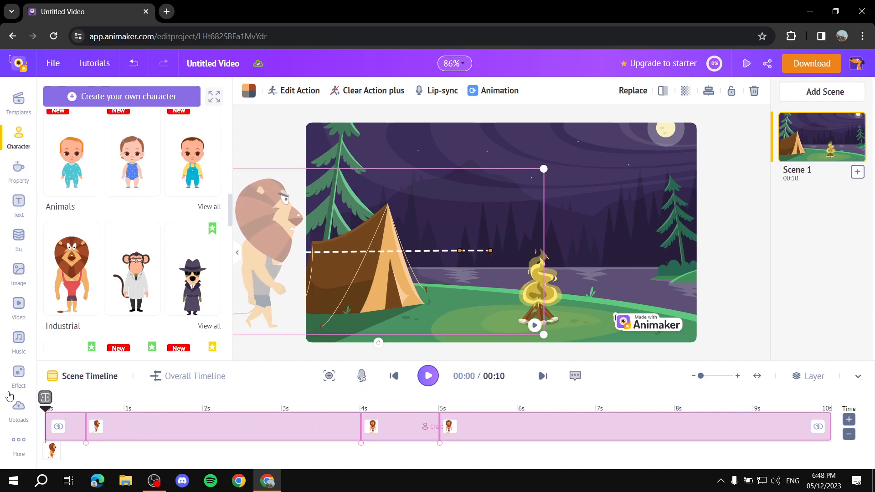
{"action": "left_click", "coordinate": [428, 376]}
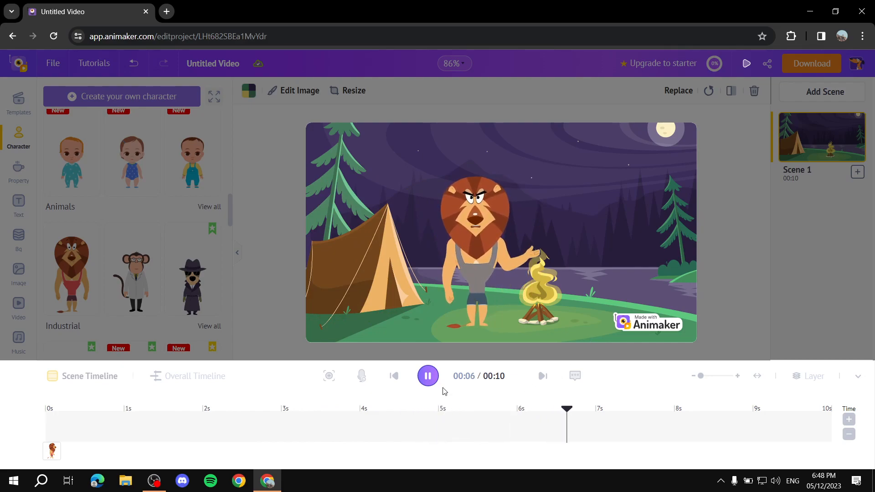
{"action": "left_click", "coordinate": [428, 376]}
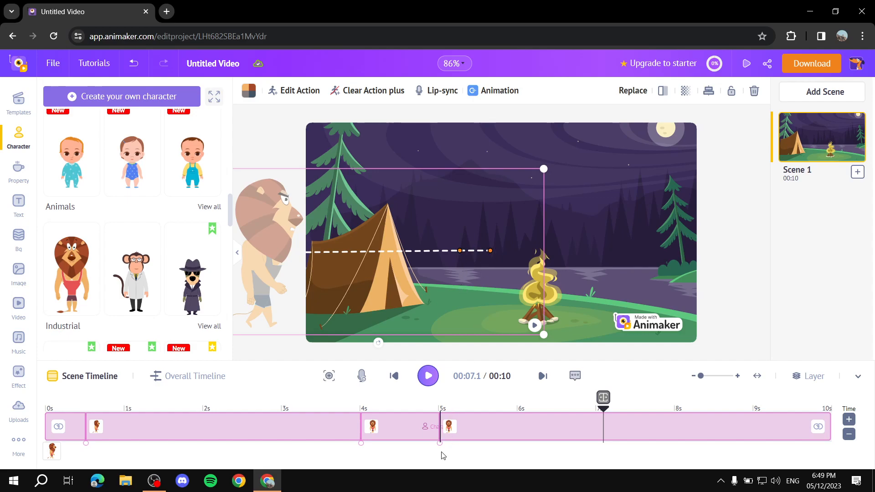
- Shift the lion's third ActionPlus pose slightly toward the tent and apply the change
{"action": "left_click", "coordinate": [448, 426]}
{"action": "left_click_drag", "start_coordinate": [490, 292], "coordinate": [472, 289]}
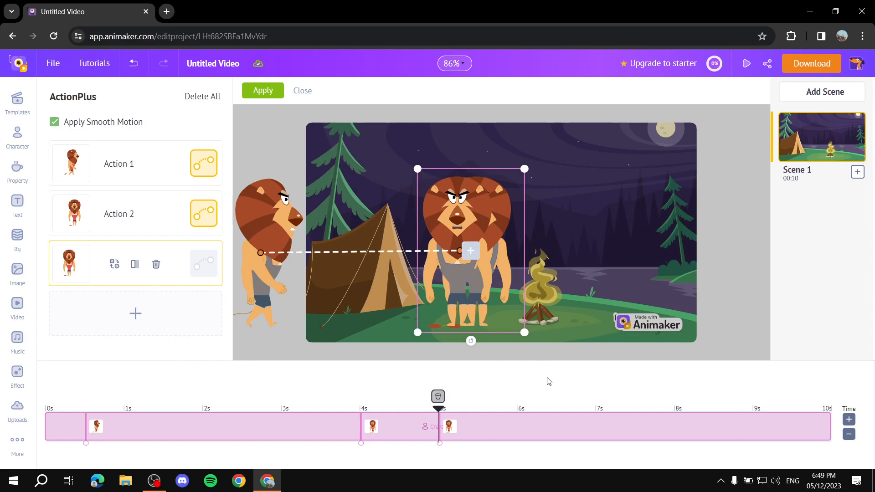
{"action": "left_click", "coordinate": [263, 91]}
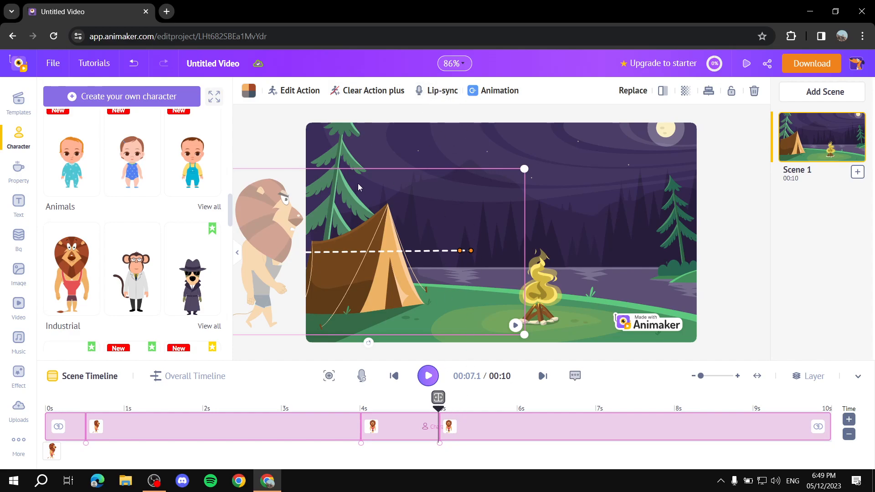
- Draft a text-to-speech lip-sync script for the lion reading "Hello there this is a fun tutorial to make."
{"action": "left_click", "coordinate": [440, 90]}
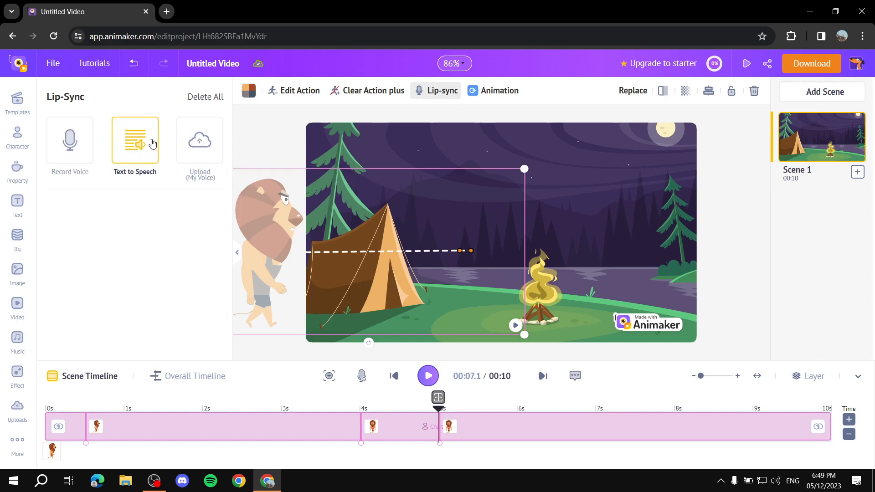
{"action": "left_click", "coordinate": [128, 153]}
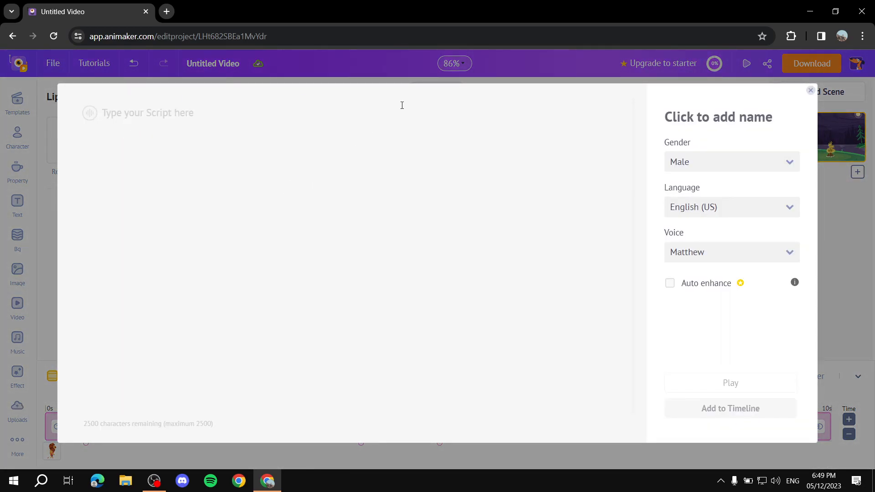
{"action": "type", "text": "H"}
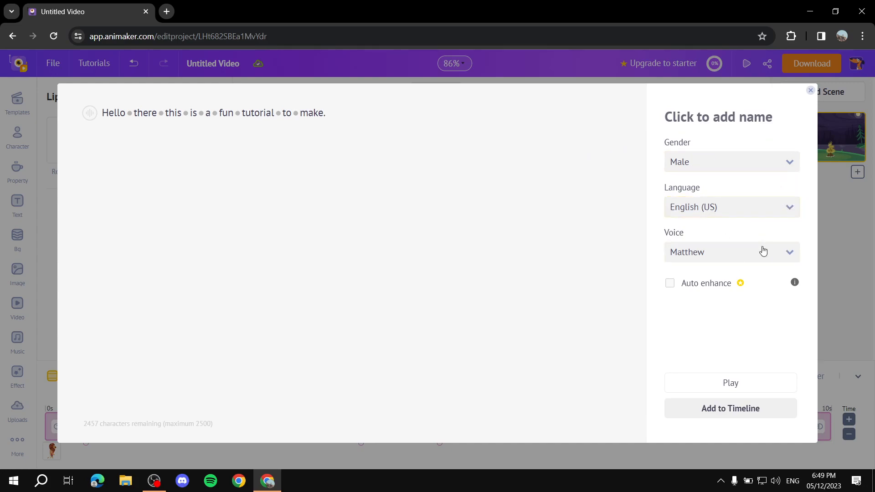
- Review the text-to-speech language, gender and voice options, keeping the Matthew voice
{"action": "left_click", "coordinate": [737, 207]}
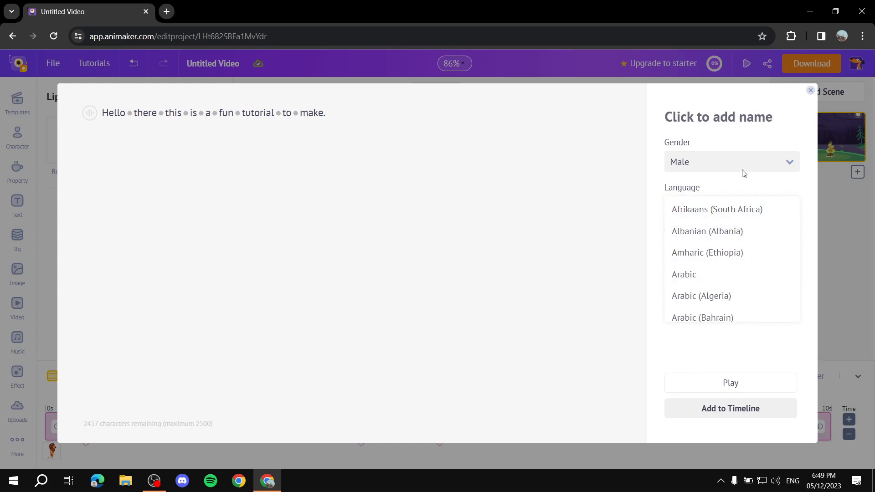
{"action": "left_click", "coordinate": [787, 167]}
{"action": "left_click", "coordinate": [787, 165]}
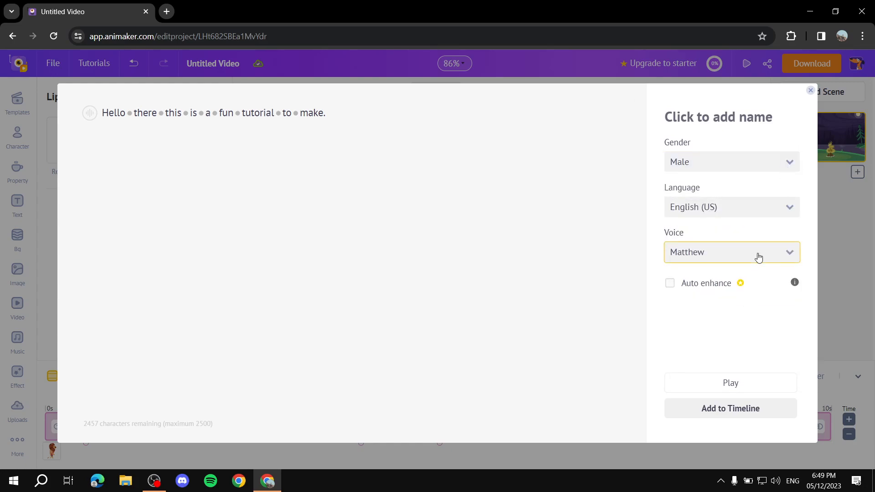
{"action": "left_click", "coordinate": [758, 258]}
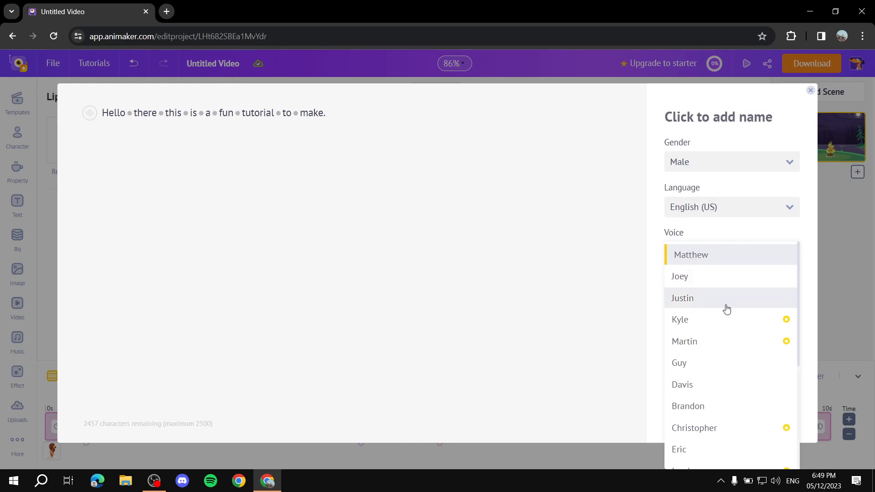
{"action": "left_click", "coordinate": [706, 259]}
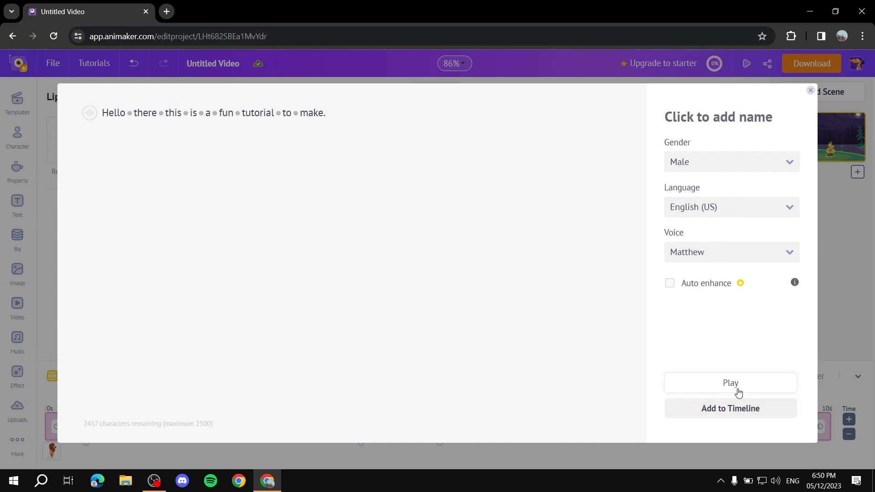
- Play the generated speech and leave text to speech without adding it to the timeline
{"action": "left_click", "coordinate": [731, 384]}
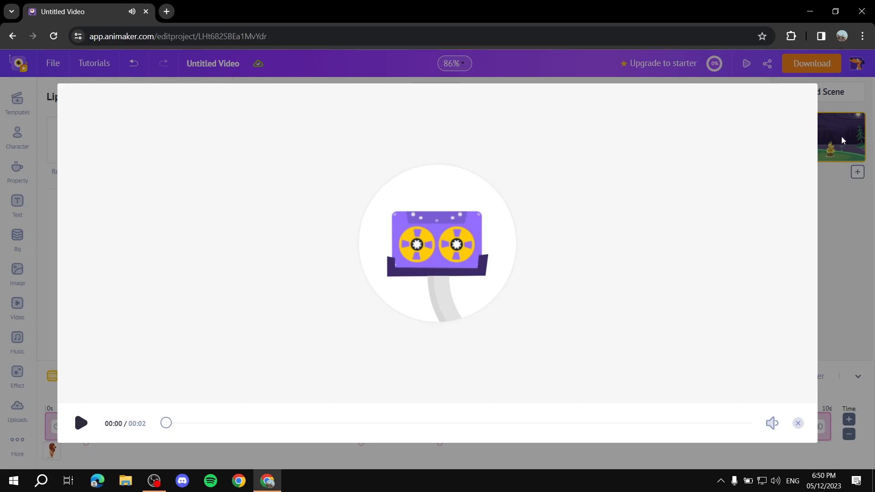
{"action": "left_click", "coordinate": [798, 423]}
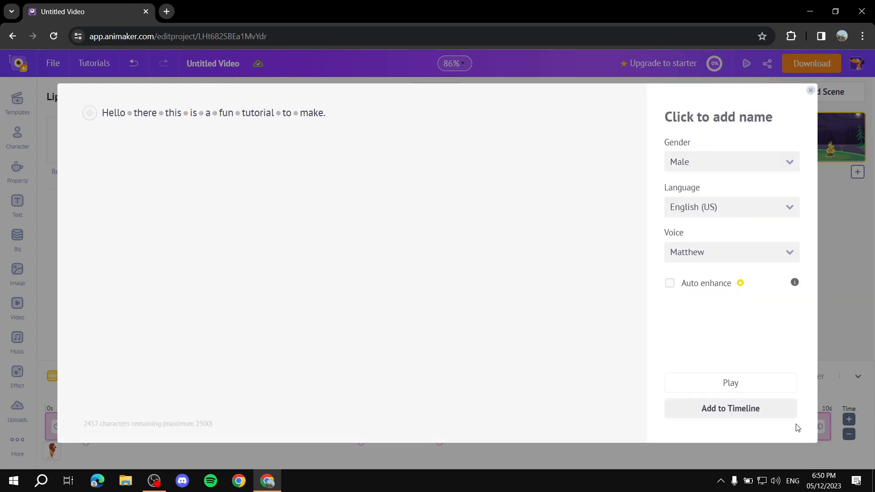
{"action": "left_click", "coordinate": [811, 92]}
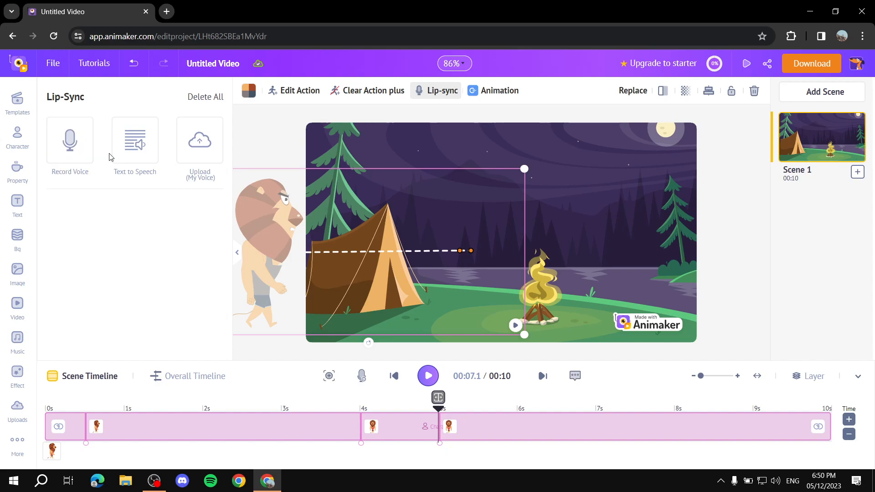
- Record a voice-over of about 8 seconds with microphone access allowed and add it as the lion's lip-sync
{"action": "left_click", "coordinate": [74, 146]}
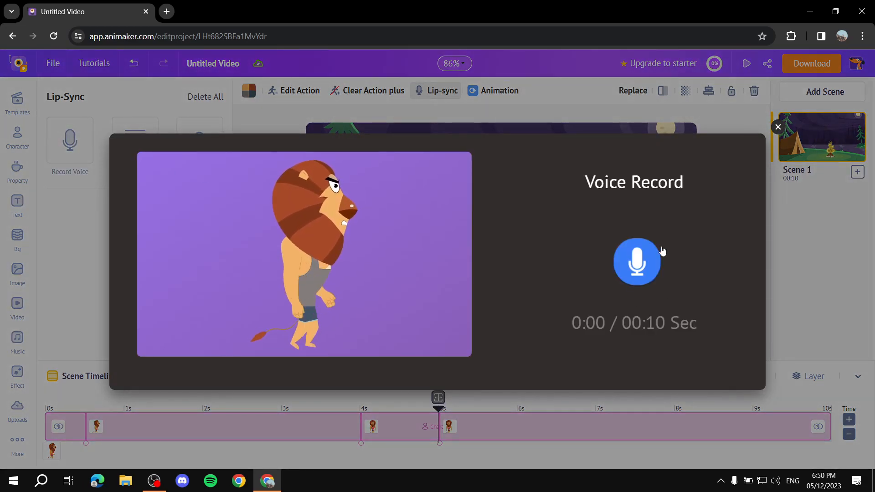
{"action": "left_click", "coordinate": [634, 261]}
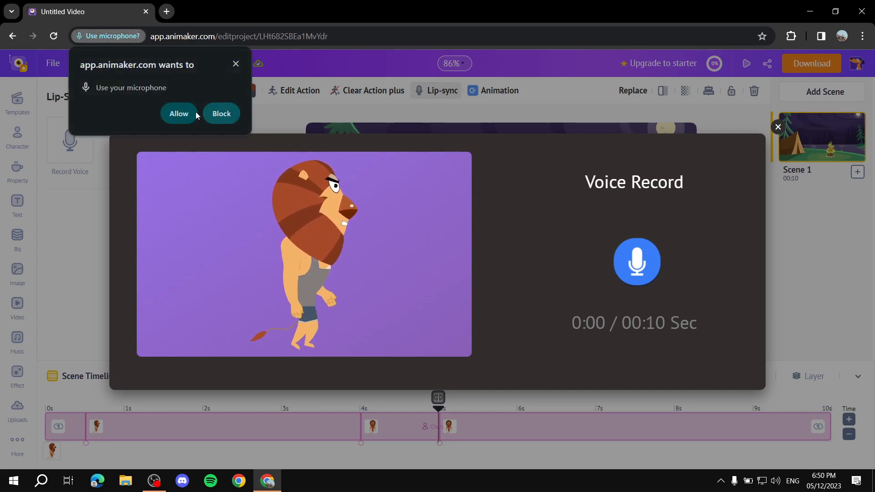
{"action": "left_click", "coordinate": [184, 114]}
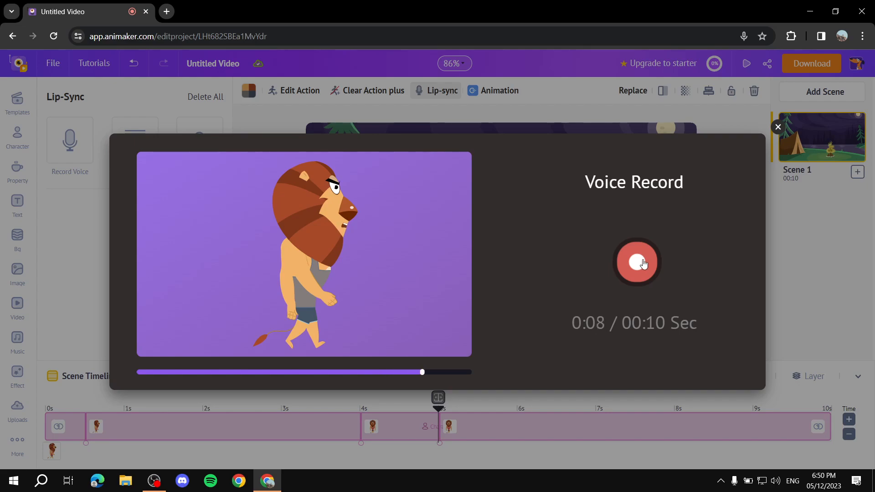
{"action": "left_click", "coordinate": [641, 263]}
{"action": "left_click", "coordinate": [685, 332]}
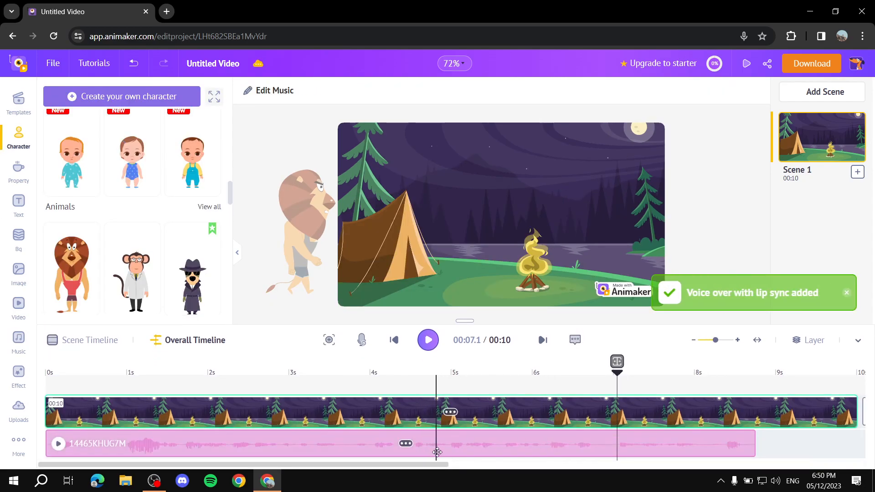
- Try starting the recorded voice track at about 4.2 s, play the scene, and return the track to 0 s
{"action": "left_click_drag", "start_coordinate": [314, 447], "coordinate": [228, 464]}
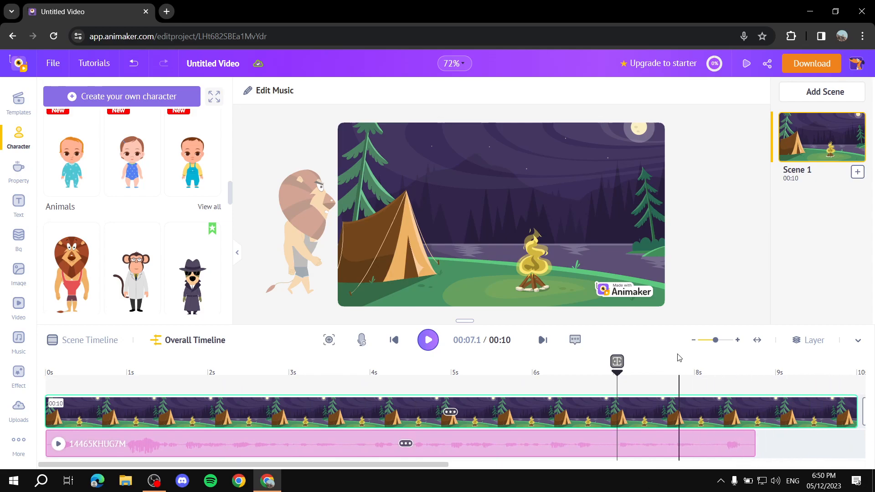
{"action": "left_click", "coordinate": [651, 363]}
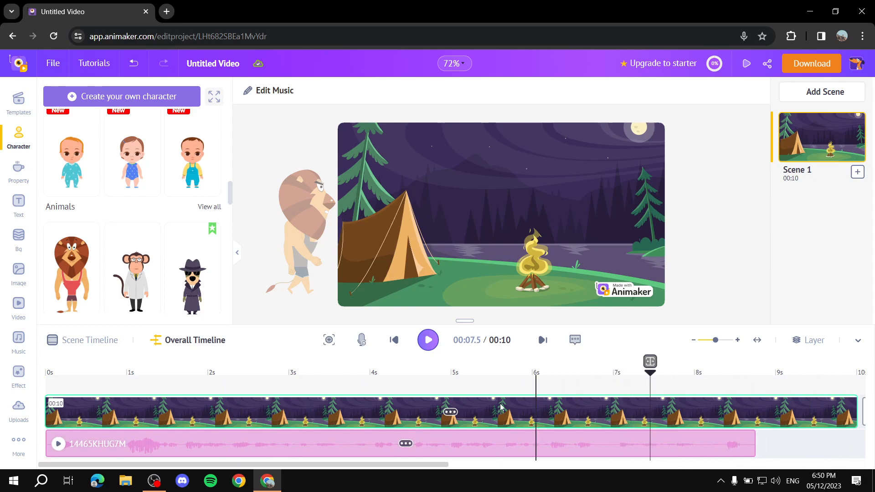
{"action": "left_click", "coordinate": [175, 413]}
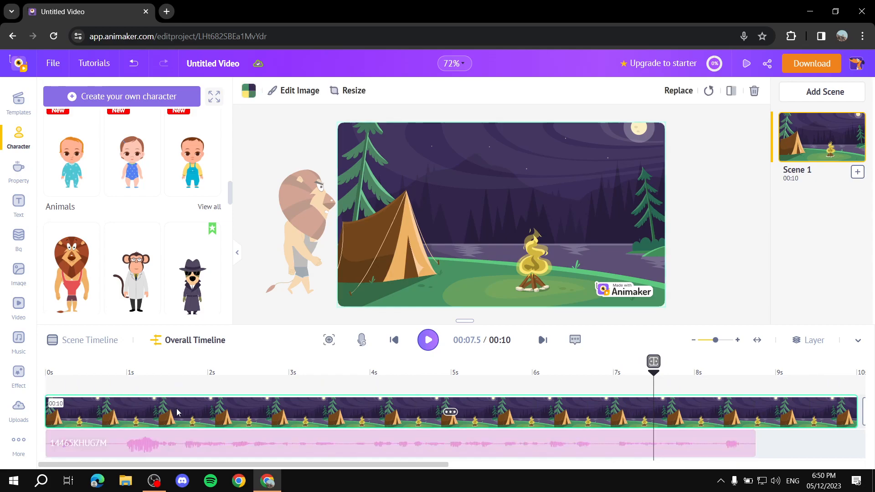
{"action": "left_click_drag", "start_coordinate": [197, 445], "coordinate": [536, 442]}
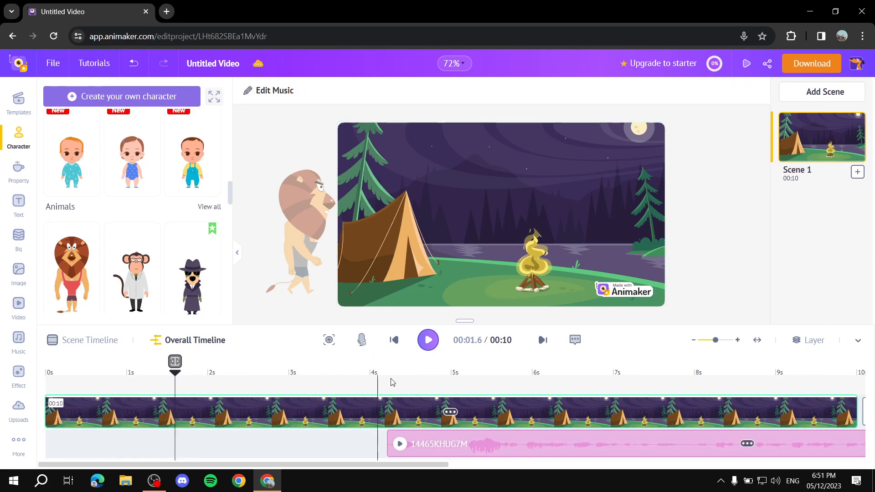
{"action": "left_click", "coordinate": [428, 340]}
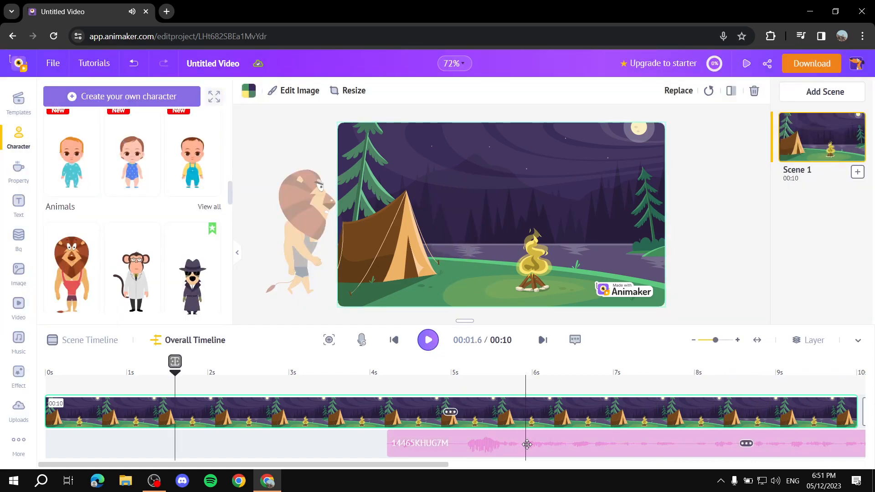
{"action": "left_click_drag", "start_coordinate": [526, 444], "coordinate": [186, 444]}
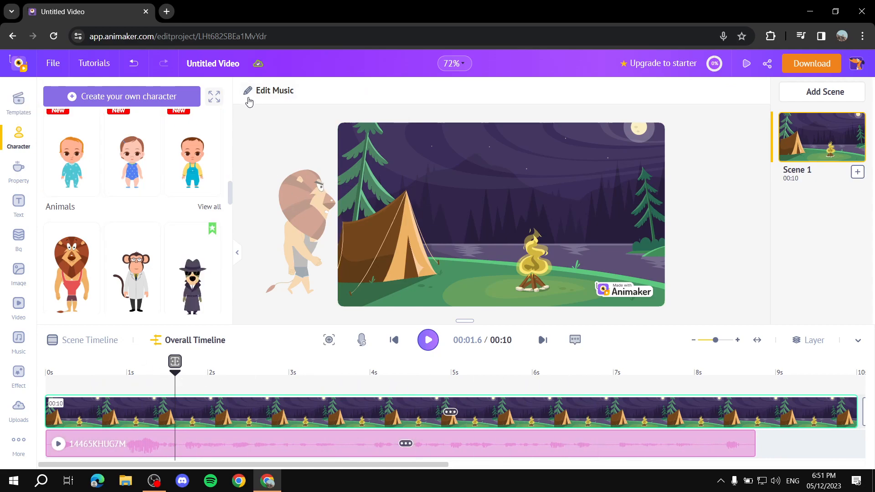
- Browse the property library's shapes, grids and Animprop items
{"action": "left_click", "coordinate": [19, 169]}
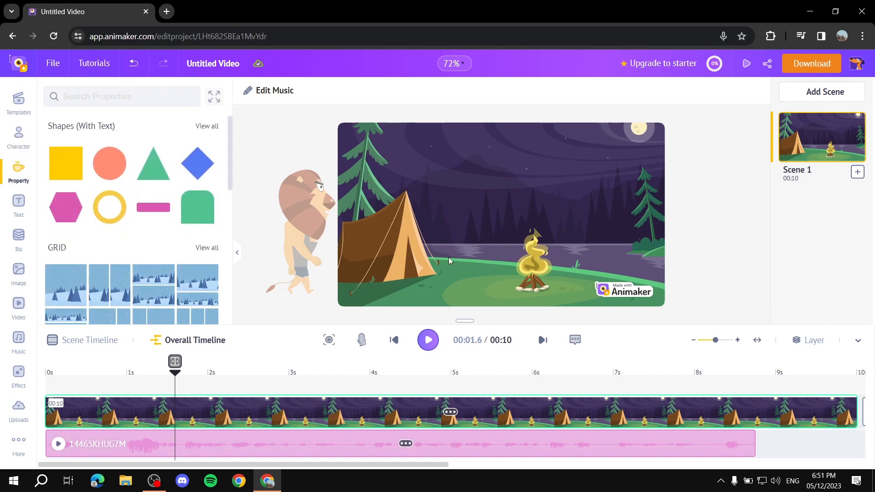
{"action": "scroll", "coordinate": [136, 205], "scroll_direction": "down", "scroll_amount": 10}
{"action": "scroll", "coordinate": [133, 213], "scroll_direction": "up", "scroll_amount": 5}
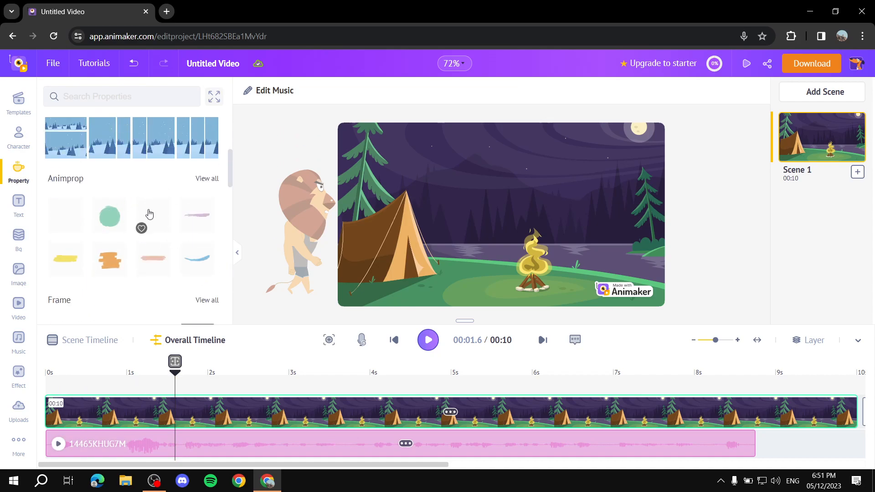
{"action": "scroll", "coordinate": [164, 223], "scroll_direction": "down", "scroll_amount": 2}
- Add the blue concentric-circle screen effect to the campfire scene and preview it from 0 s
{"action": "left_click", "coordinate": [24, 372]}
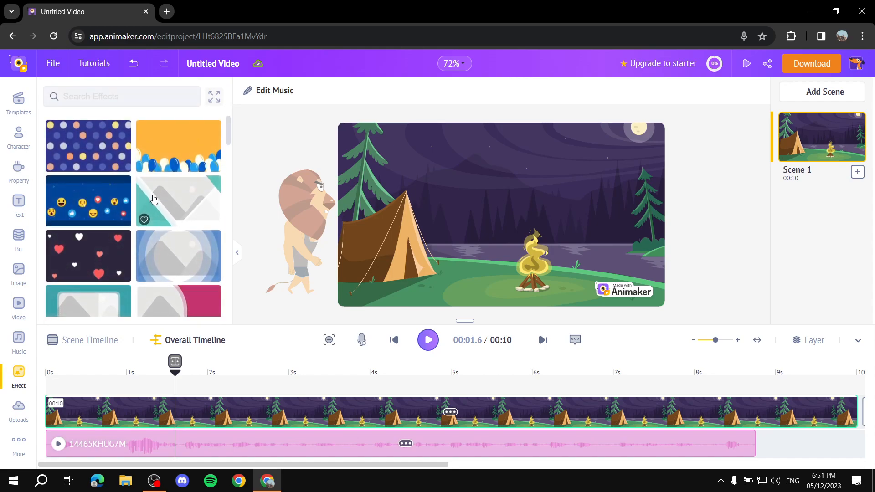
{"action": "left_click", "coordinate": [177, 260]}
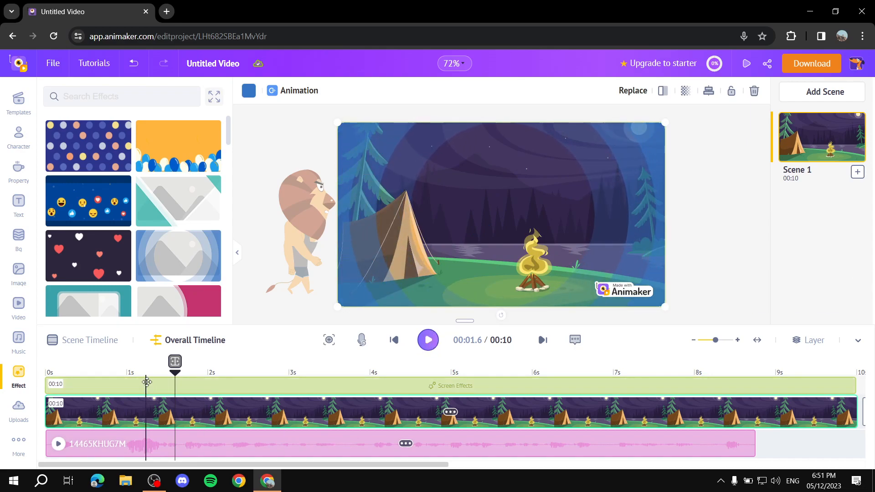
{"action": "left_click_drag", "start_coordinate": [176, 377], "coordinate": [45, 375]}
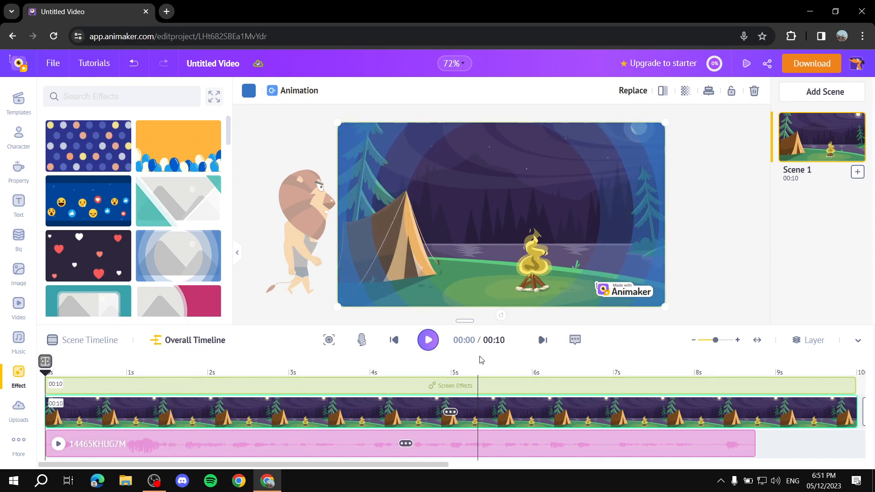
{"action": "left_click", "coordinate": [428, 340]}
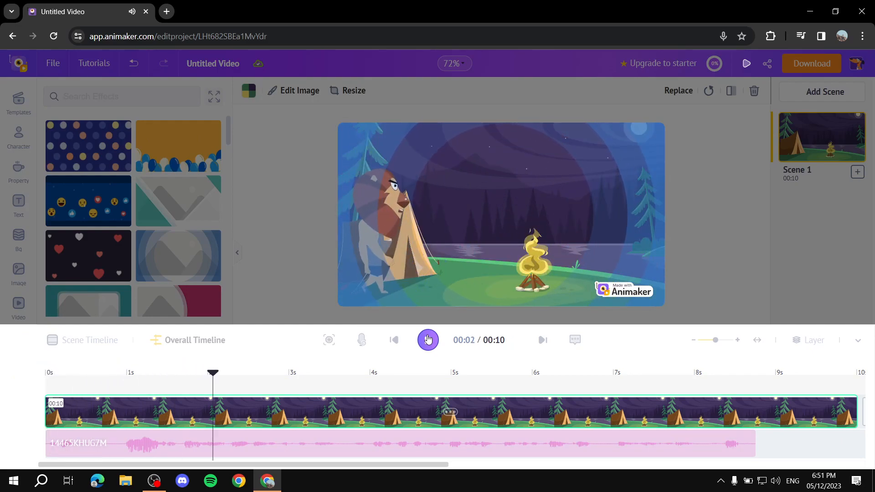
{"action": "left_click", "coordinate": [428, 340]}
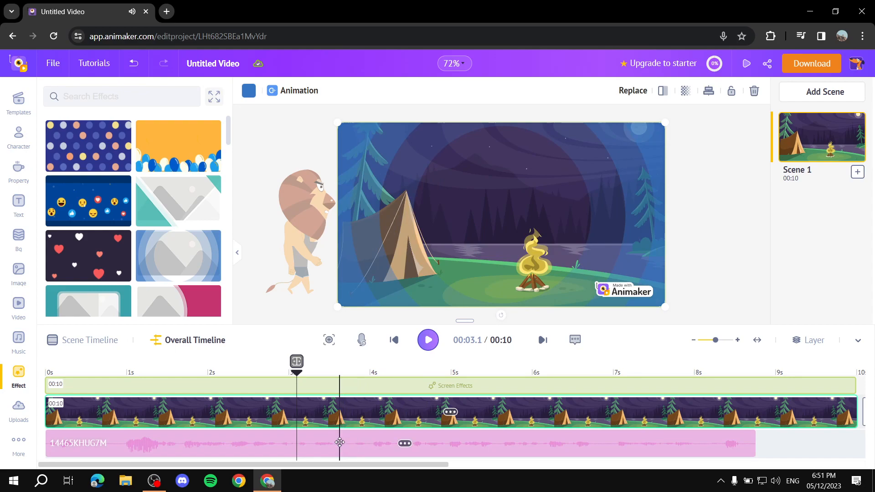
- Open the uploaded audio in the music library to check the recorded voice clip
{"action": "left_click_drag", "start_coordinate": [411, 465], "coordinate": [451, 465]}
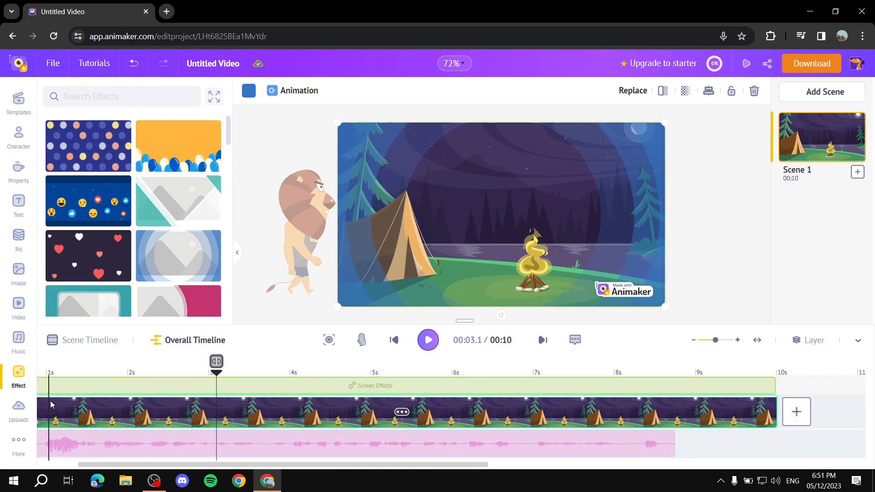
{"action": "left_click", "coordinate": [19, 340]}
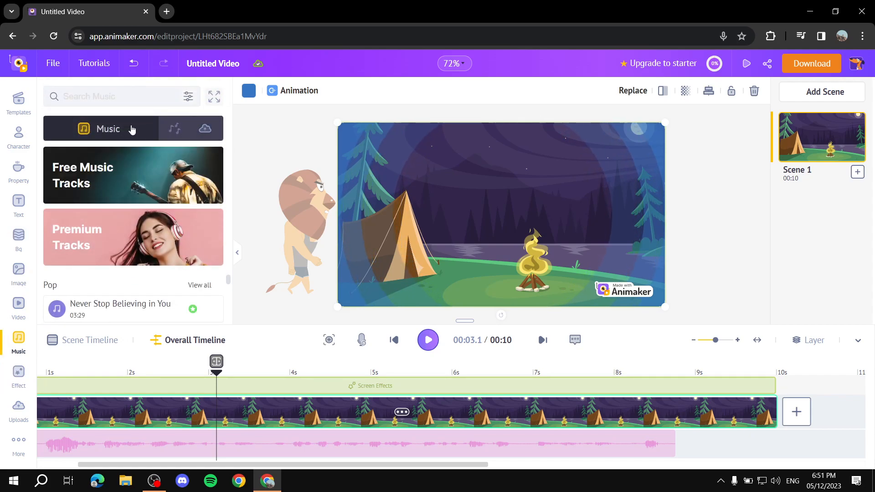
{"action": "left_click", "coordinate": [205, 128]}
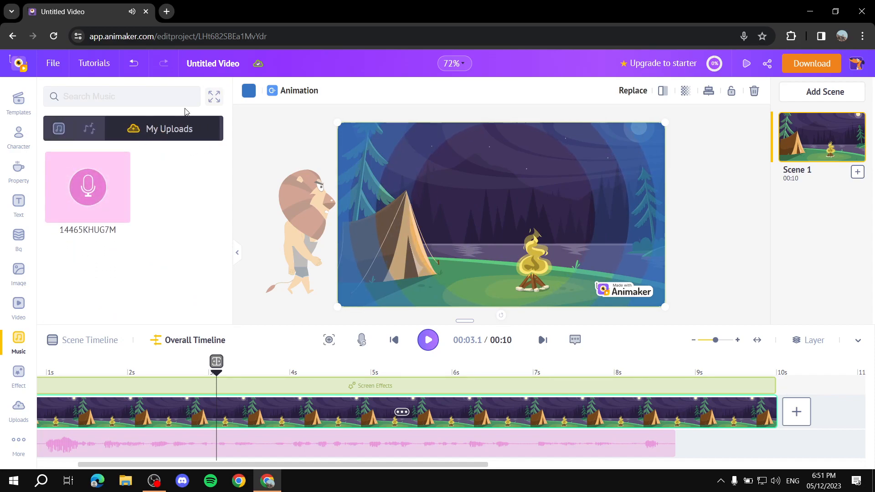
{"action": "left_click", "coordinate": [109, 98]}
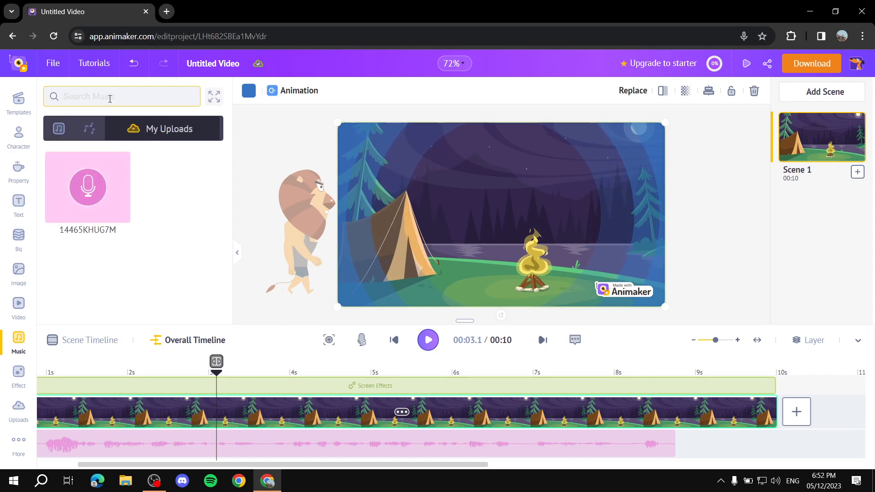
- Add the red pagoda from the property library, place it at the campfire scene's right edge, and preview the scene
{"action": "left_click", "coordinate": [18, 137]}
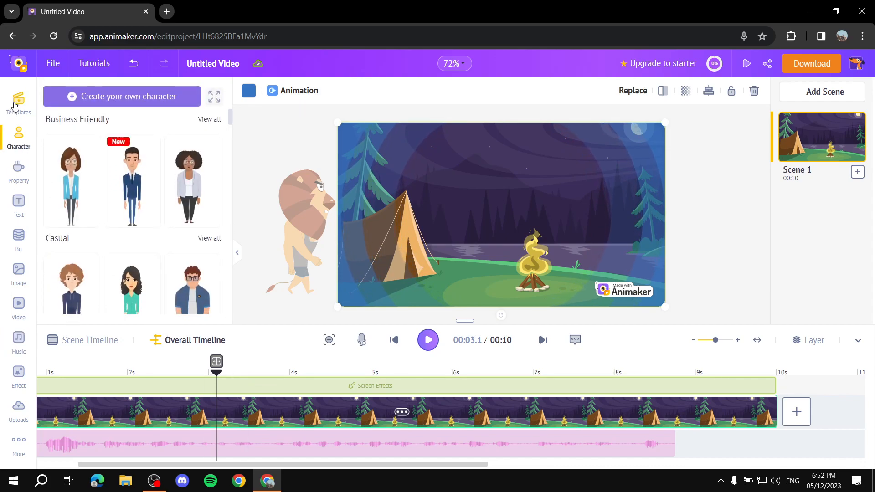
{"action": "left_click", "coordinate": [18, 168]}
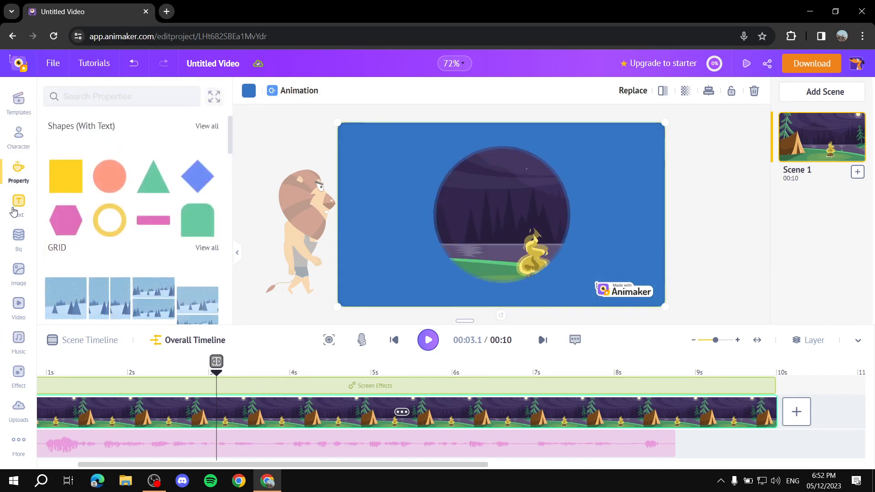
{"action": "scroll", "coordinate": [160, 237], "scroll_direction": "down", "scroll_amount": 4}
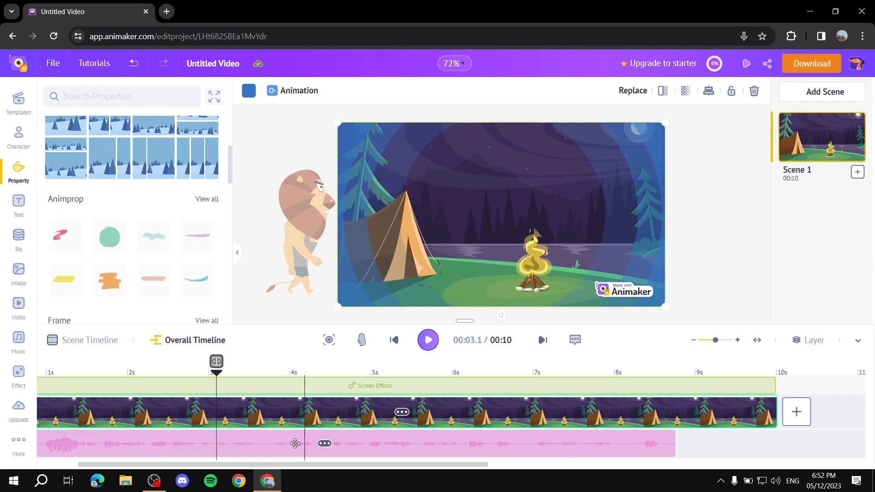
{"action": "scroll", "coordinate": [291, 438], "scroll_direction": "right", "scroll_amount": 2}
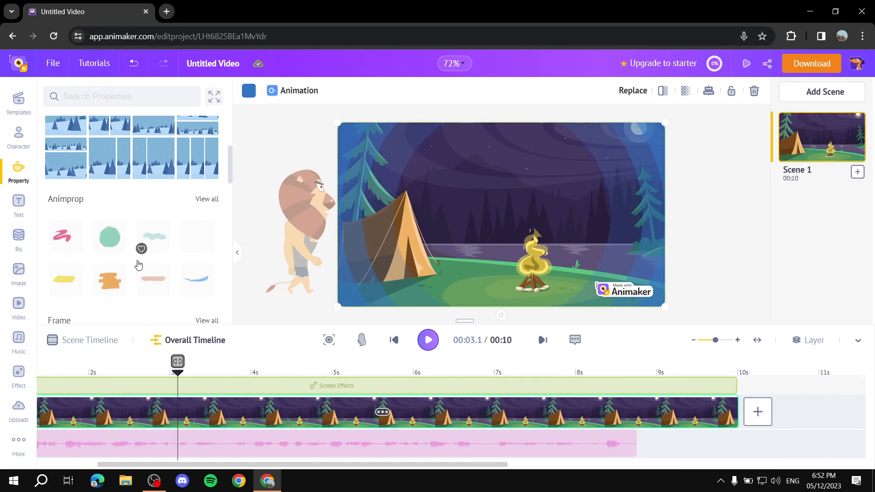
{"action": "scroll", "coordinate": [146, 260], "scroll_direction": "down", "scroll_amount": 3}
{"action": "scroll", "coordinate": [187, 282], "scroll_direction": "down", "scroll_amount": 5}
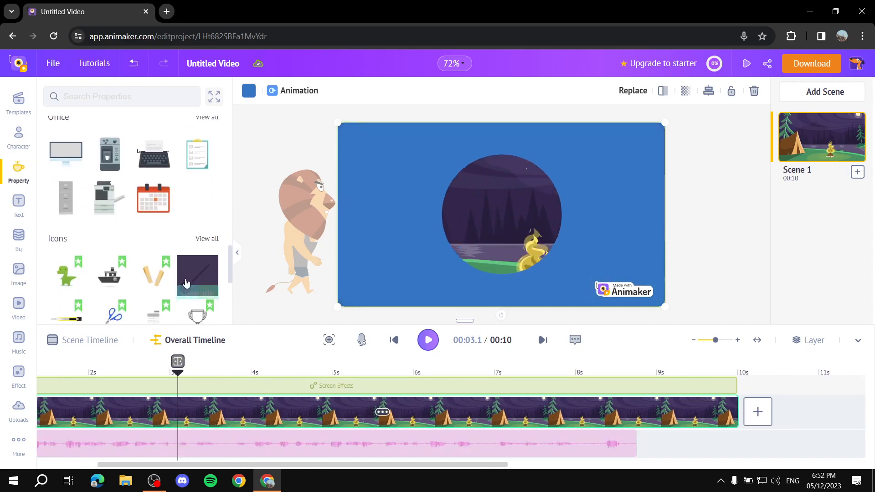
{"action": "scroll", "coordinate": [168, 203], "scroll_direction": "up", "scroll_amount": 3}
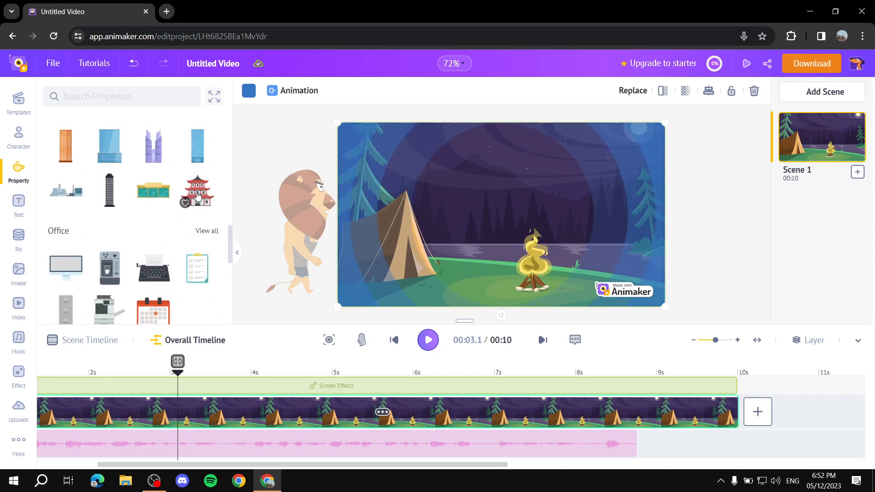
{"action": "left_click", "coordinate": [197, 196]}
{"action": "left_click_drag", "start_coordinate": [552, 238], "coordinate": [670, 221]}
{"action": "left_click", "coordinate": [428, 340]}
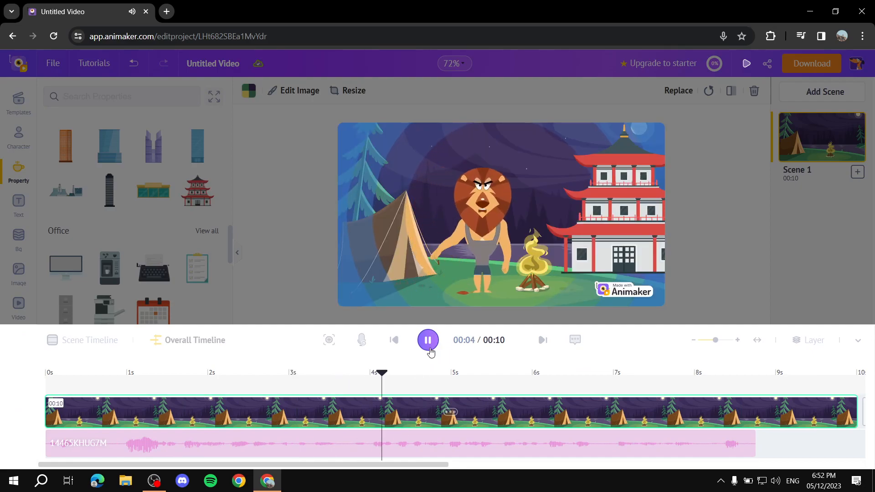
{"action": "left_click", "coordinate": [428, 340]}
- Move the lion over the pagoda and bring it to the front of the layer order
{"action": "left_click_drag", "start_coordinate": [319, 244], "coordinate": [627, 235]}
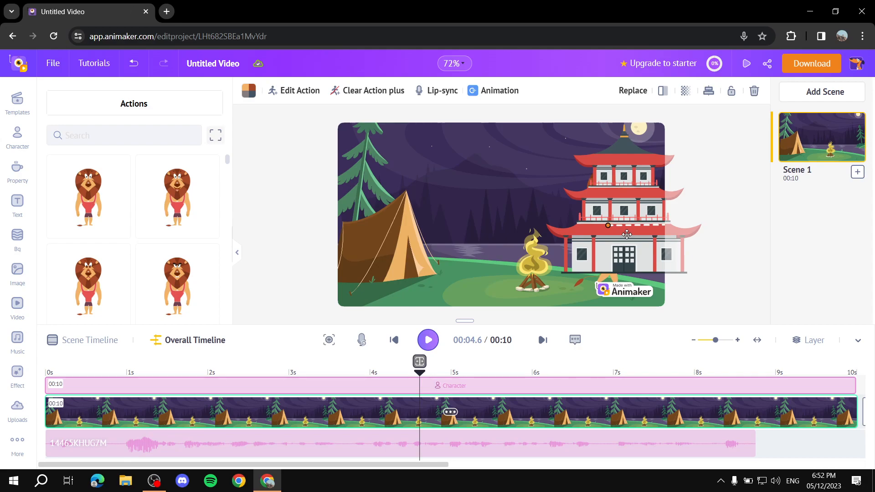
{"action": "left_click_drag", "start_coordinate": [626, 234], "coordinate": [623, 229]}
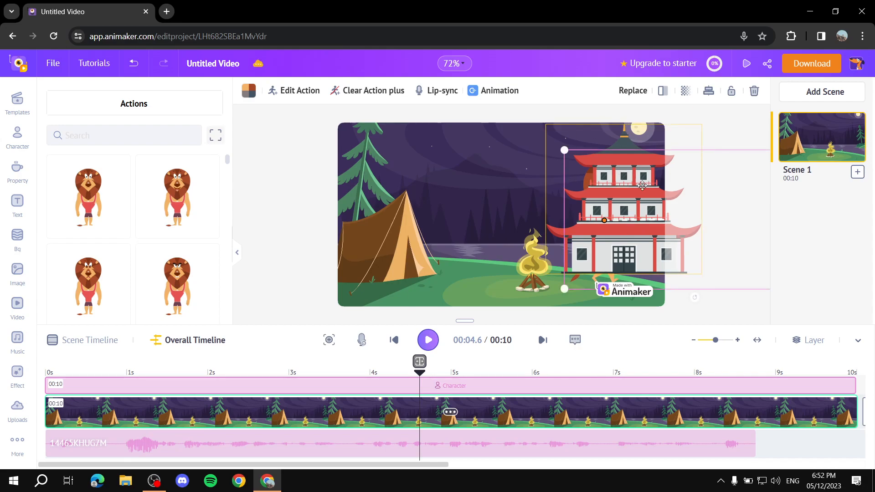
{"action": "left_click", "coordinate": [709, 93]}
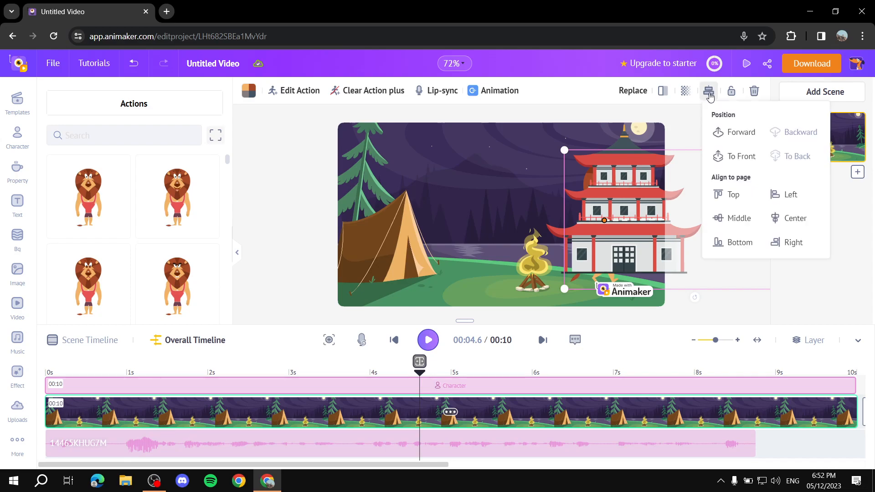
{"action": "left_click", "coordinate": [739, 135]}
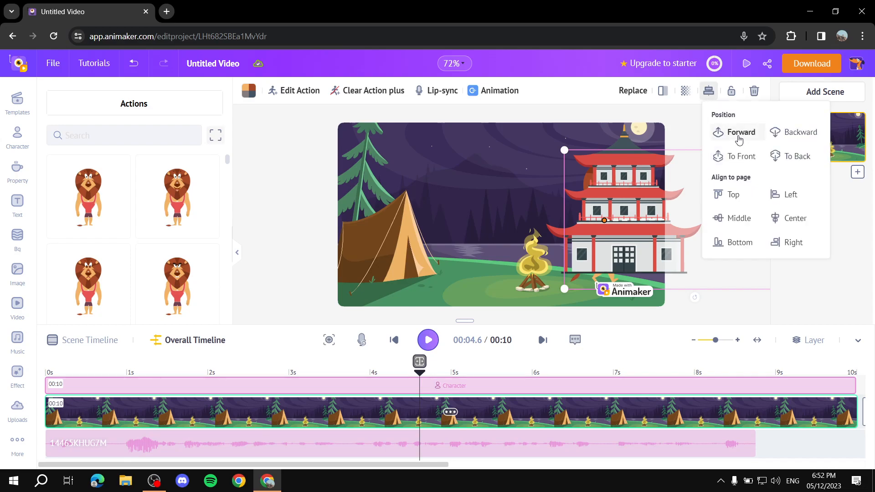
{"action": "left_click", "coordinate": [741, 156]}
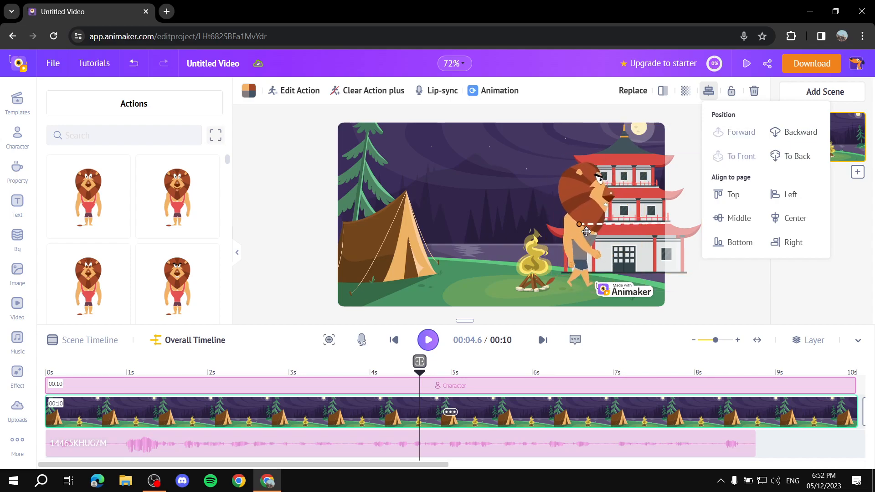
- Shift the lion slightly over the pagoda, send it to the back, and bring it to the front again
{"action": "left_click_drag", "start_coordinate": [615, 233], "coordinate": [595, 232]}
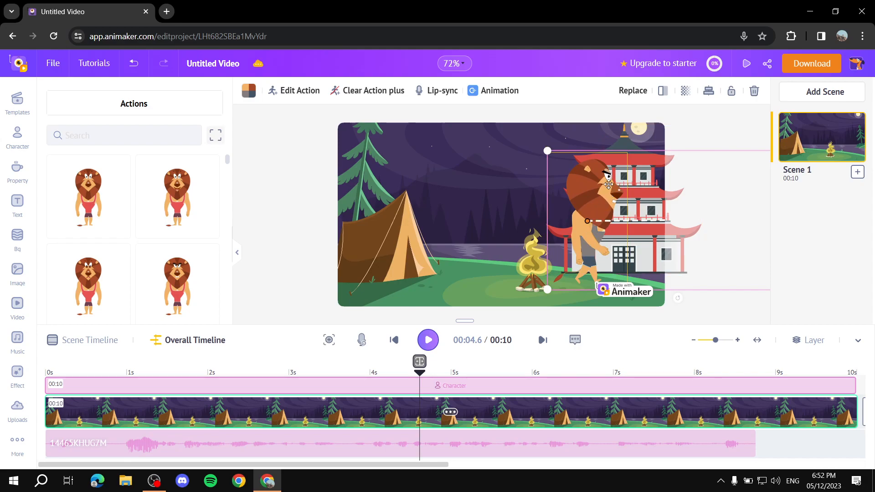
{"action": "left_click", "coordinate": [708, 91]}
{"action": "left_click", "coordinate": [800, 156]}
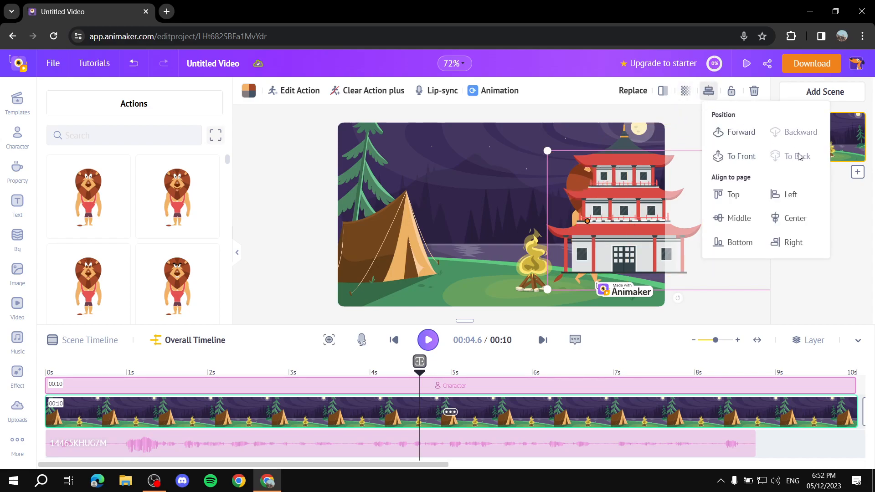
{"action": "left_click", "coordinate": [742, 158]}
{"action": "mouse_move", "coordinate": [597, 232]}
{"action": "left_mouse_down"}
{"action": "mouse_move", "coordinate": [585, 235]}
{"action": "mouse_move", "coordinate": [603, 232]}
{"action": "mouse_move", "coordinate": [598, 227]}
{"action": "left_mouse_up"}
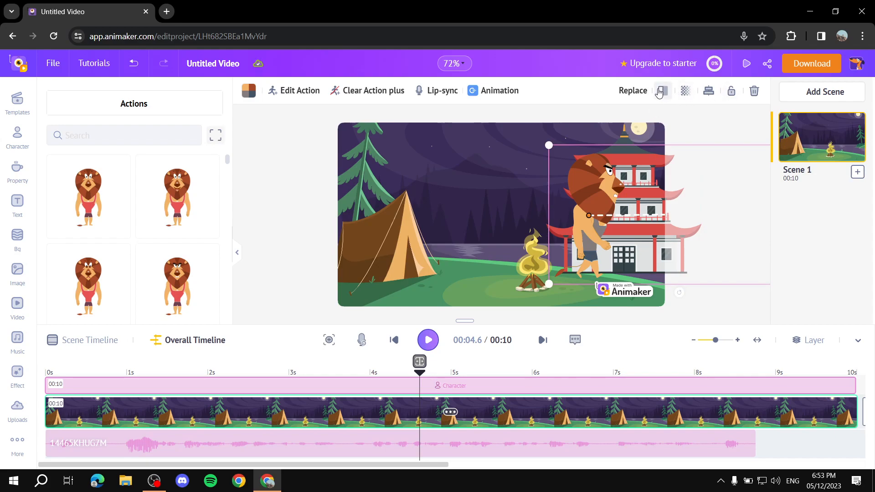
- Flip the lion horizontally, move it back outside the scene beside the tent, and preview the scene from 0 s
{"action": "left_click", "coordinate": [660, 92]}
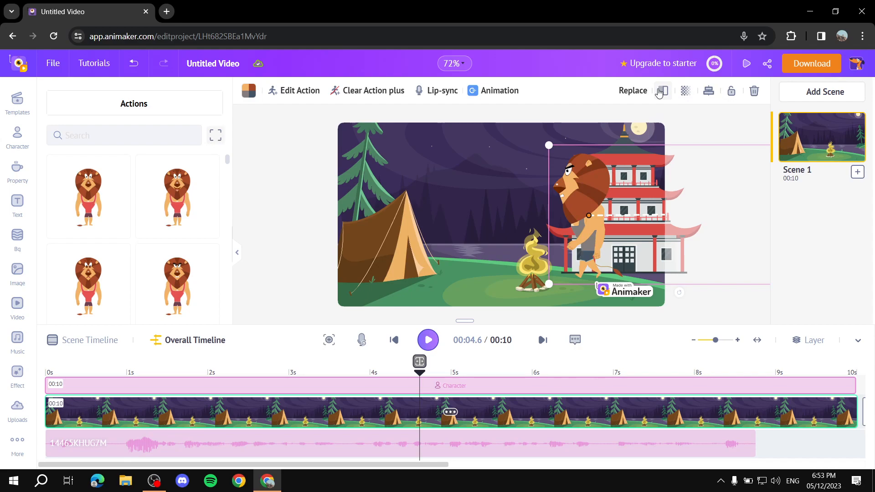
{"action": "left_click_drag", "start_coordinate": [604, 222], "coordinate": [317, 238]}
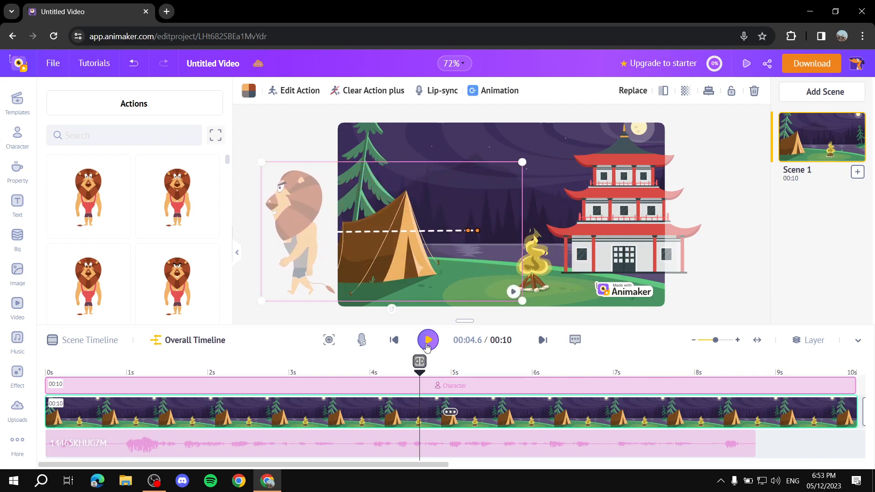
{"action": "left_click_drag", "start_coordinate": [419, 374], "coordinate": [45, 372]}
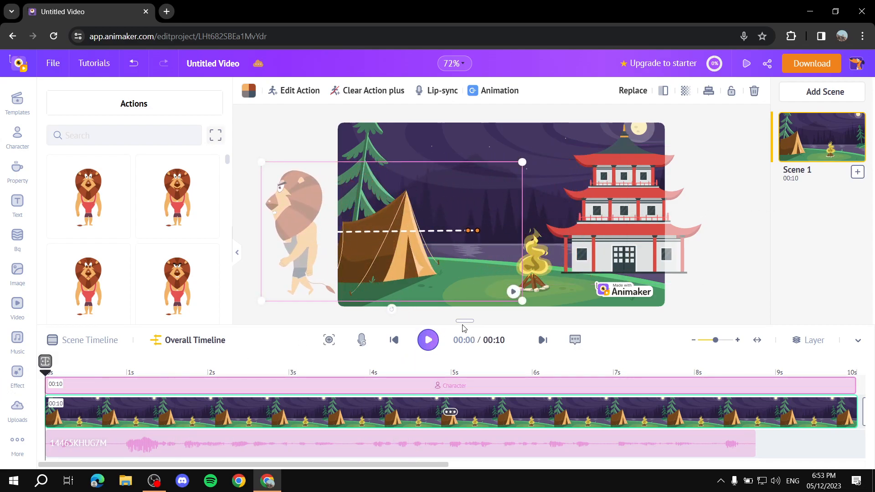
{"action": "left_click", "coordinate": [427, 341]}
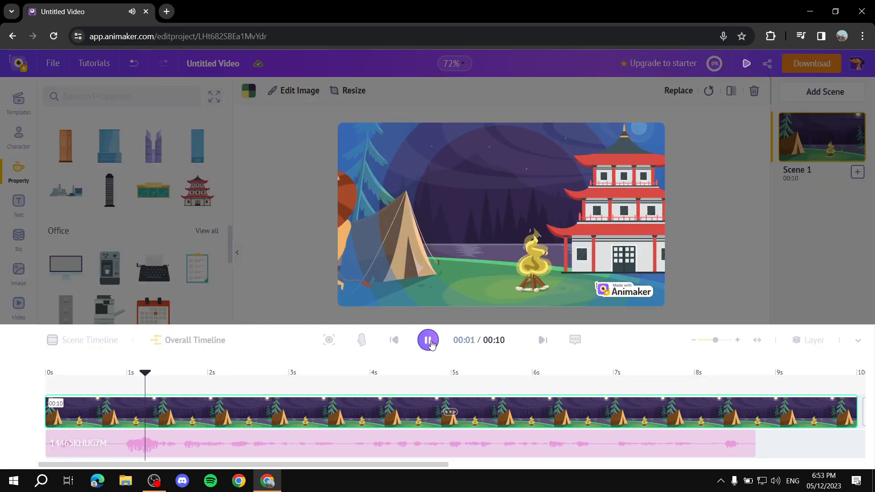
{"action": "left_click", "coordinate": [428, 341]}
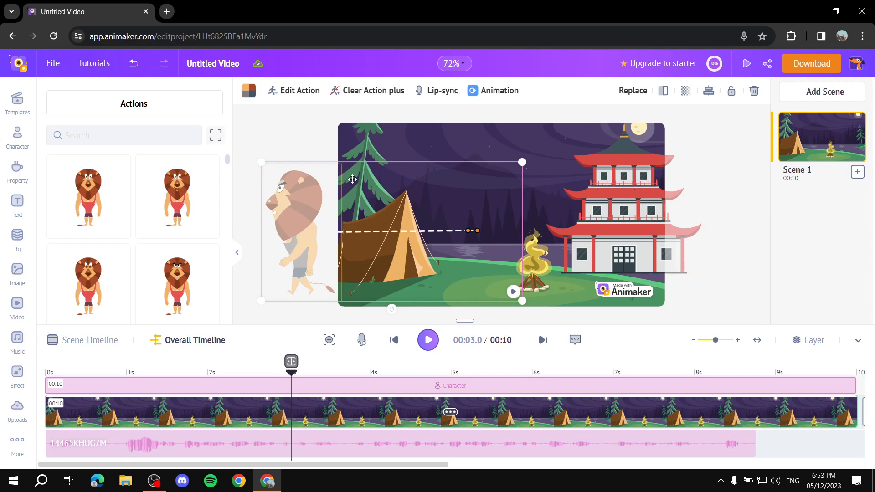
- Flip the lion back to face the tent and lock it in place
{"action": "left_click", "coordinate": [663, 92]}
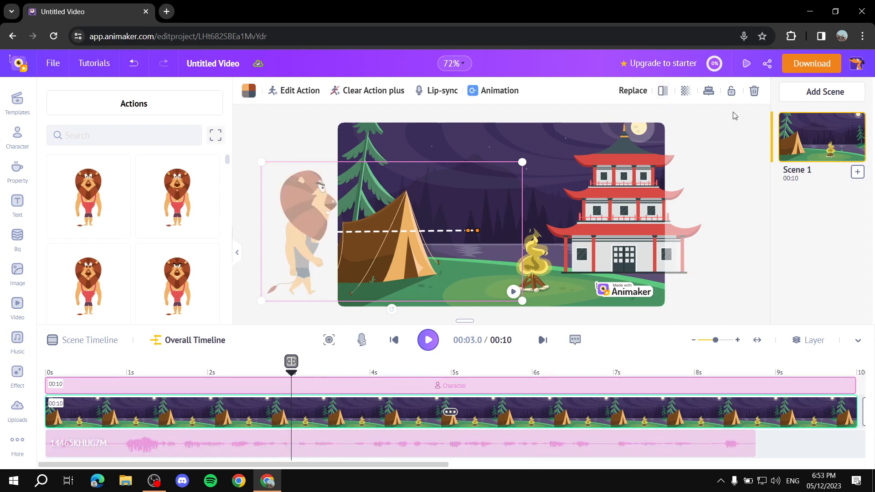
{"action": "left_click", "coordinate": [730, 93]}
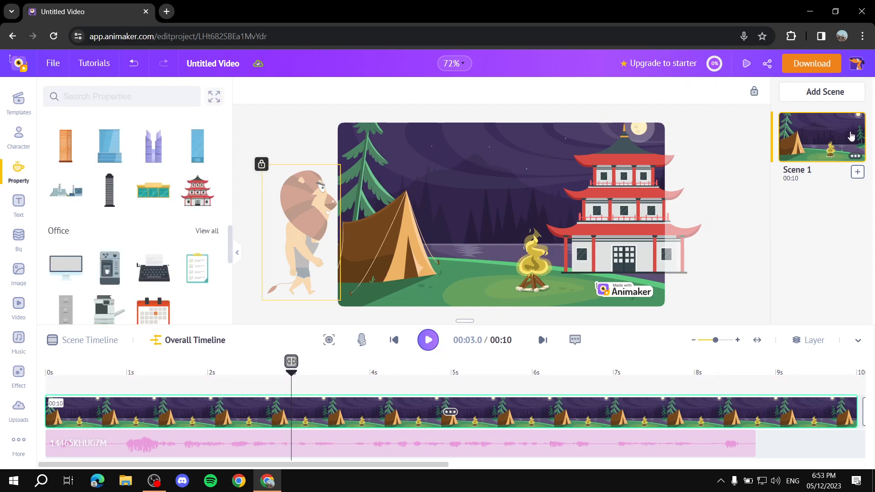
- Look through the video, character, template and text libraries
{"action": "left_click", "coordinate": [18, 303]}
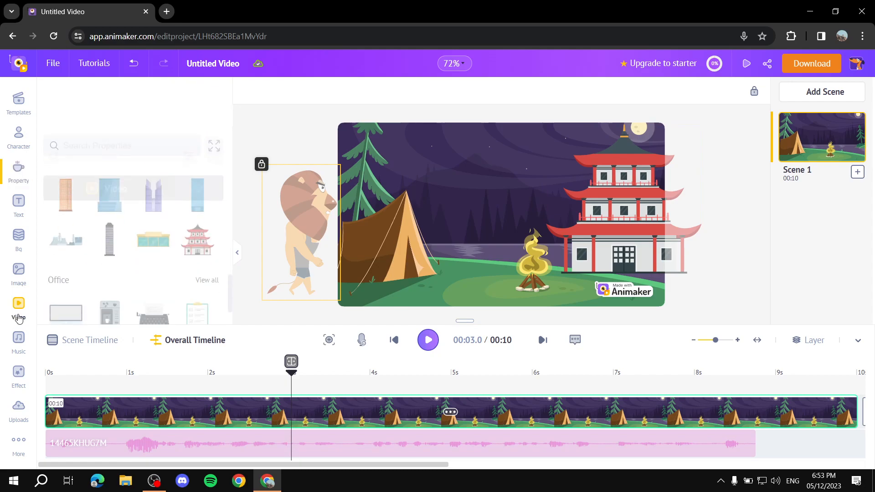
{"action": "left_click", "coordinate": [22, 137]}
{"action": "left_click", "coordinate": [18, 102]}
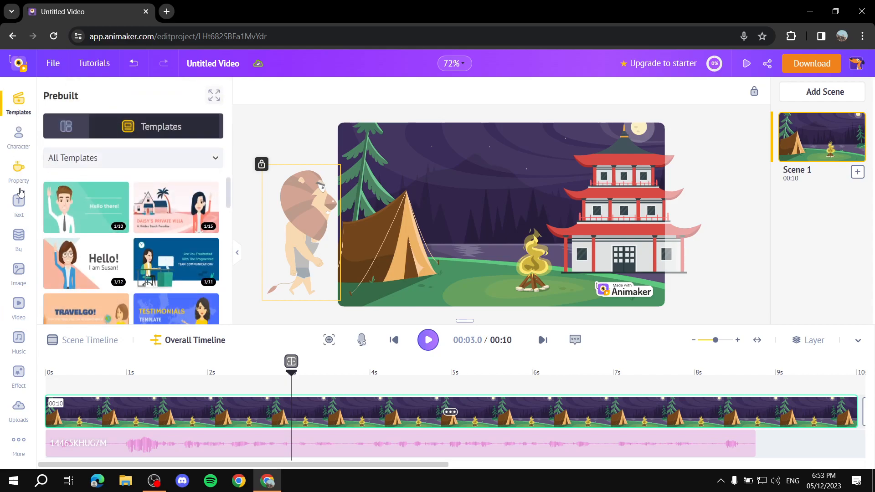
{"action": "left_click", "coordinate": [18, 203]}
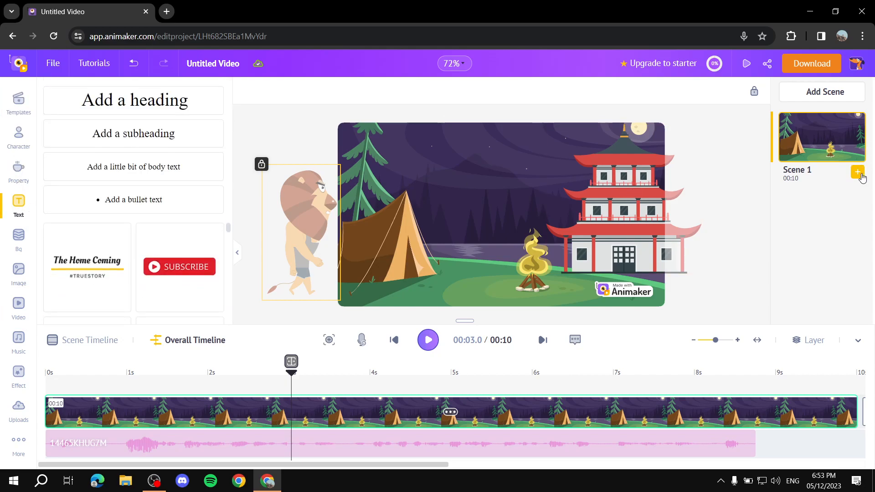
- Add a blank second scene after the campfire scene and delete it
{"action": "left_click", "coordinate": [857, 172]}
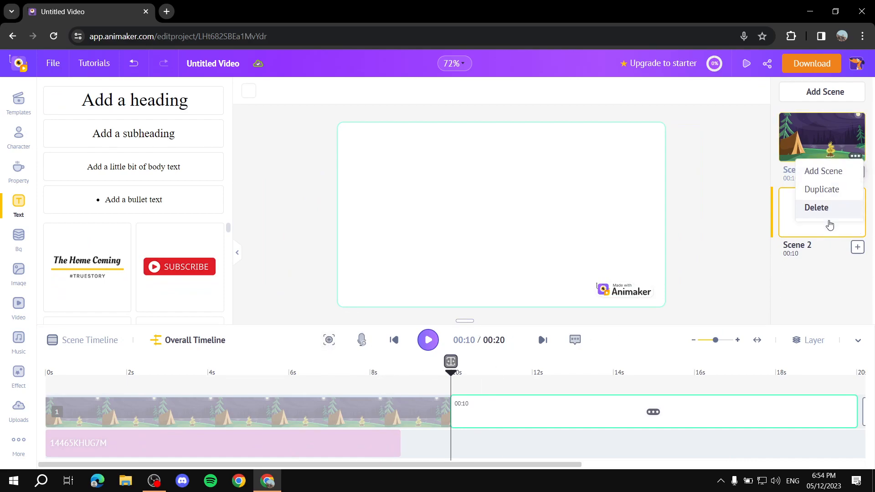
{"action": "mouse_move", "coordinate": [855, 233]}
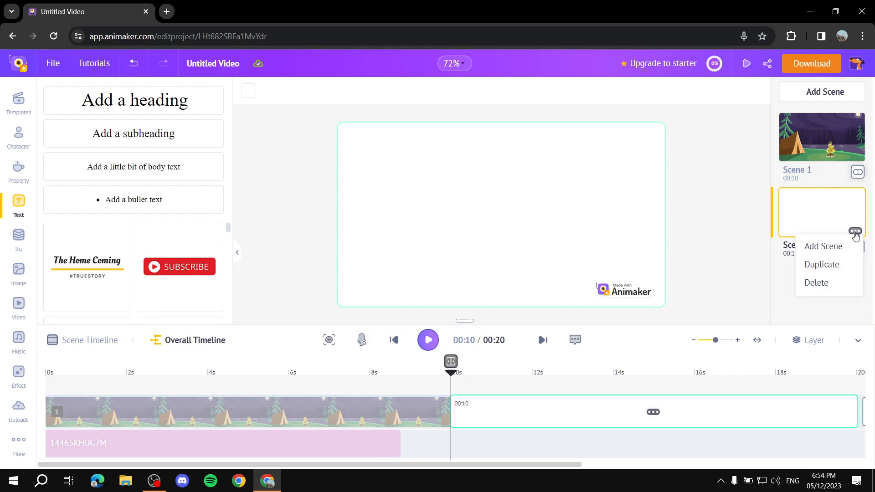
{"action": "left_click", "coordinate": [816, 283]}
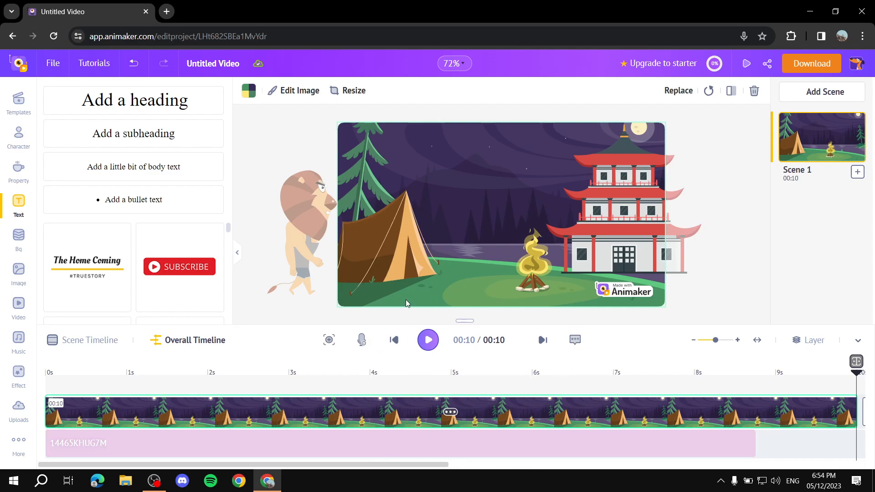
- Open the camera settings for the campfire scene, lengthen its duration to 16 s, and reduce it to 14 s
{"action": "left_click", "coordinate": [328, 340]}
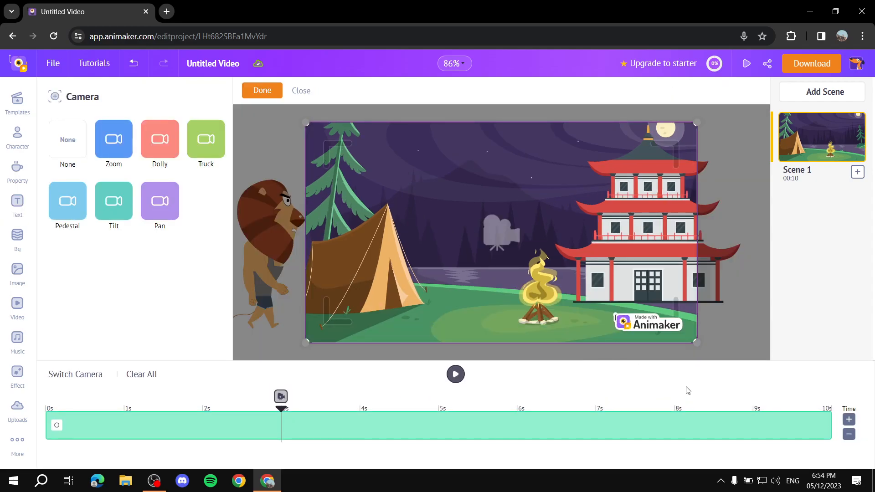
{"action": "left_click", "coordinate": [849, 419]}
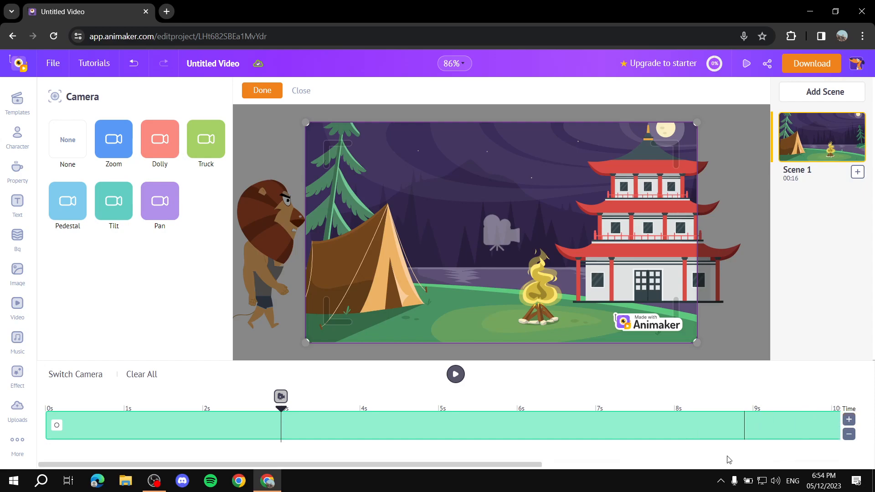
{"action": "scroll", "coordinate": [717, 456], "scroll_direction": "right", "scroll_amount": 10}
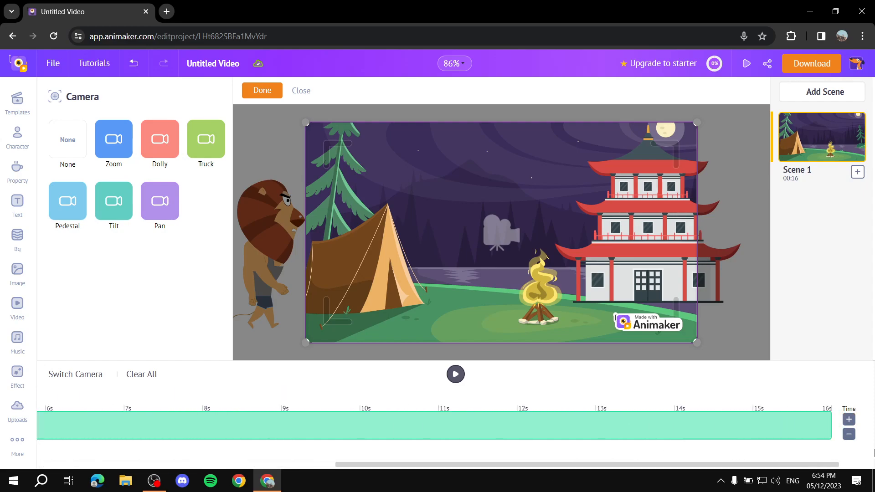
{"action": "left_click", "coordinate": [849, 434]}
{"action": "left_click", "coordinate": [848, 434]}
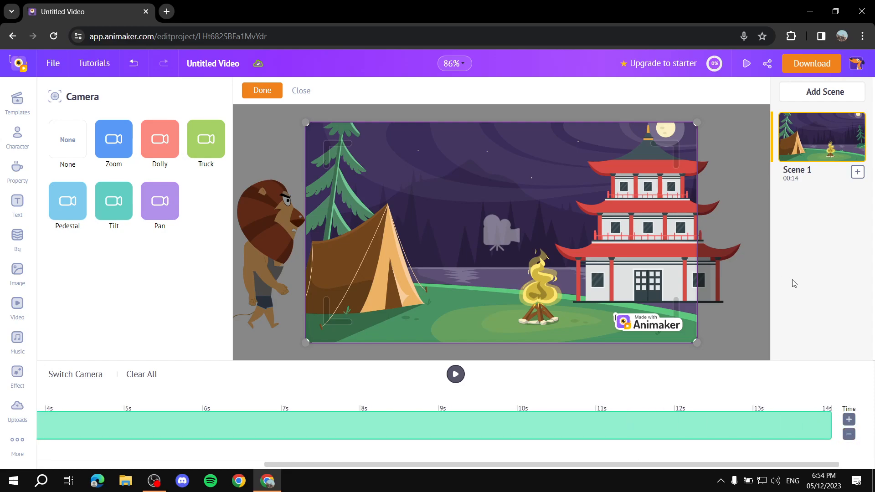